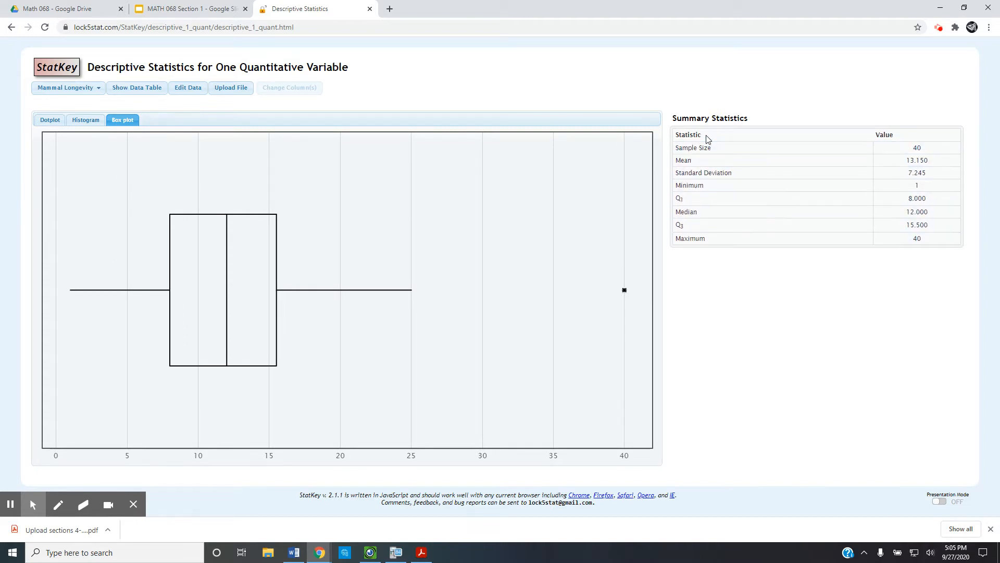
Highlight the Summary Statistics heading and the One Quantitative Variable title, and bring up the variable breakdown diagram in Acrobat Reader
left_click_drag(671, 119, 759, 121)
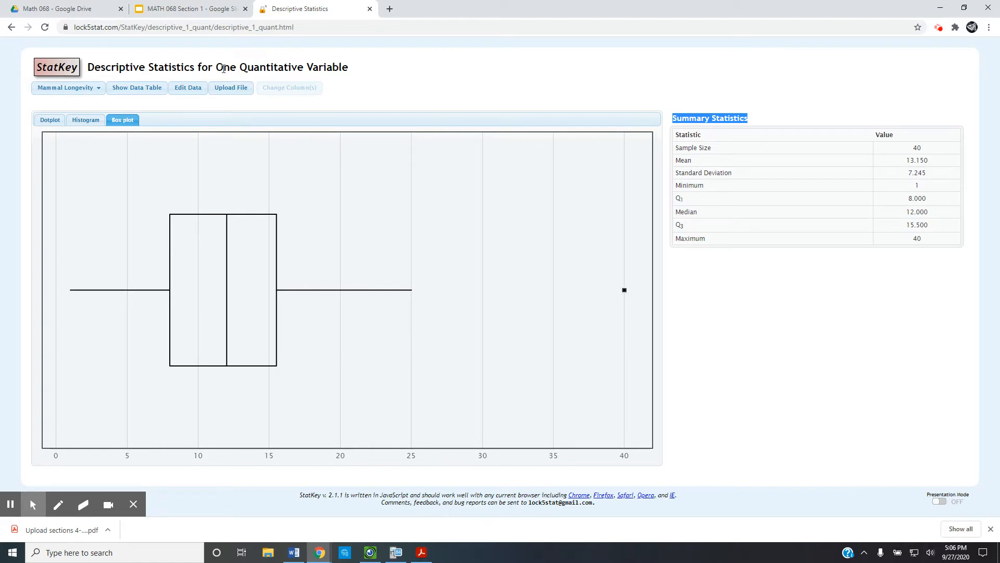
left_click_drag(216, 69, 460, 69)
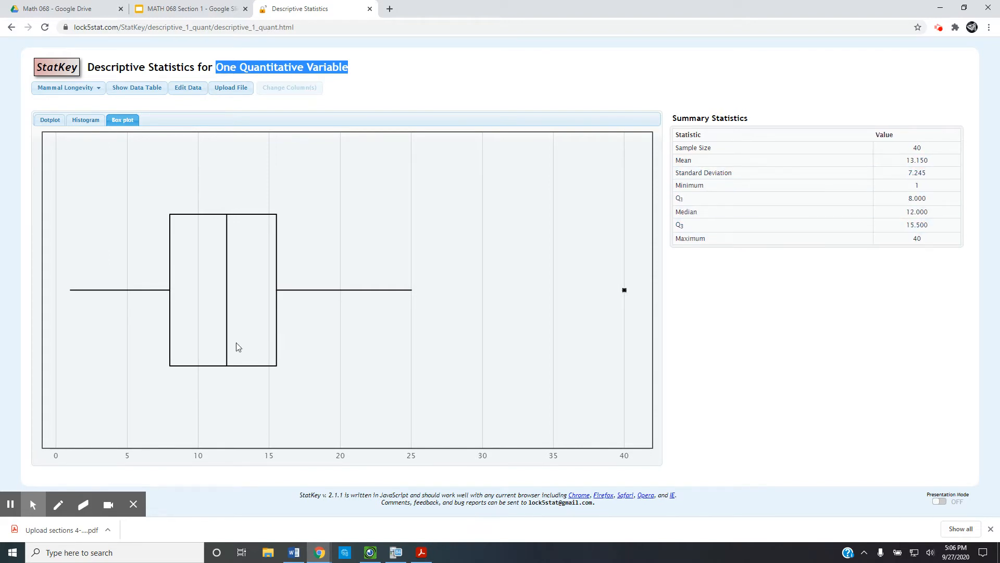
left_click(421, 553)
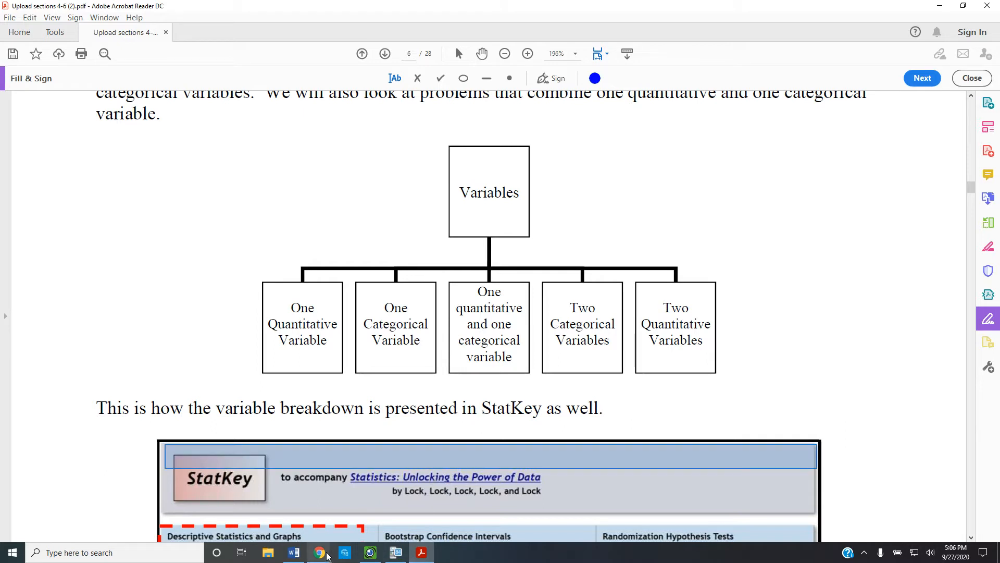
Return to StatKey in Chrome, open the descriptive statistics for One Categorical Variable, and highlight the variable type in the page title
mouse_move(326, 554)
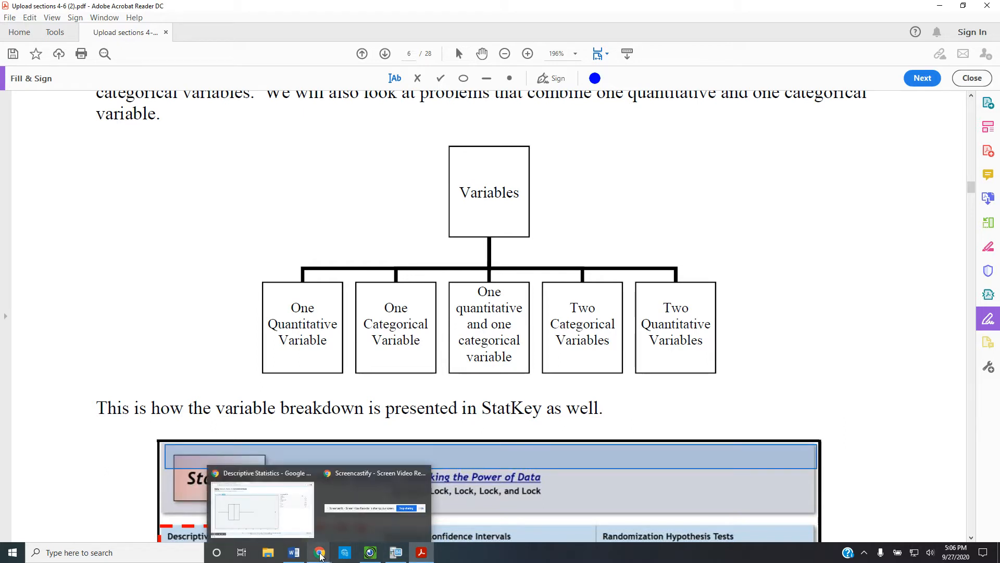
left_click(320, 553)
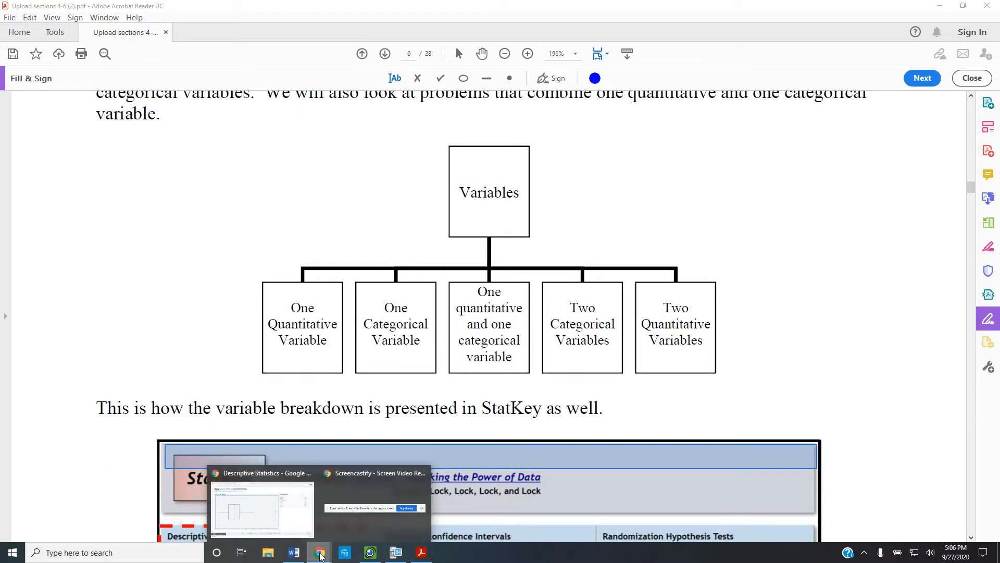
left_click(300, 517)
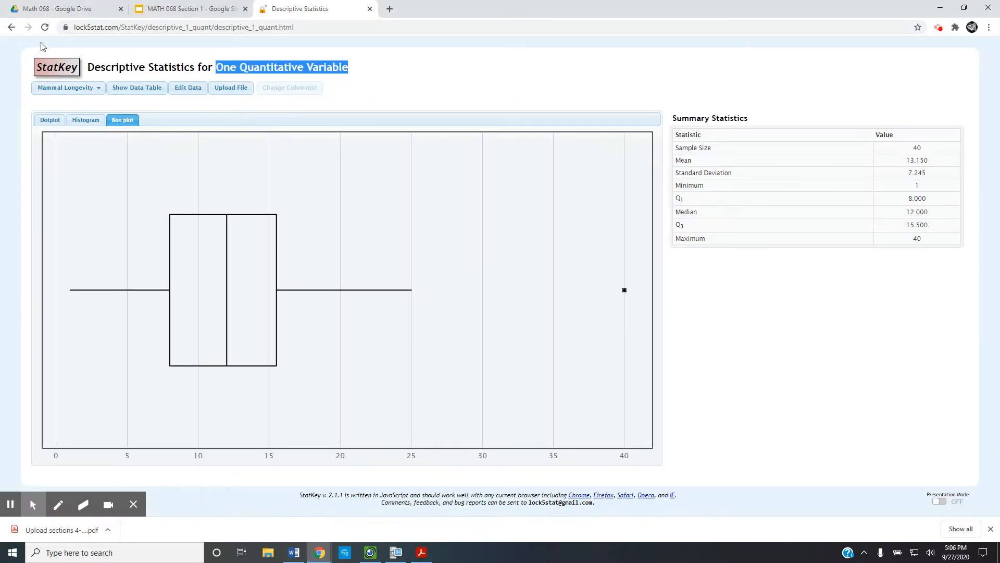
left_click(72, 72)
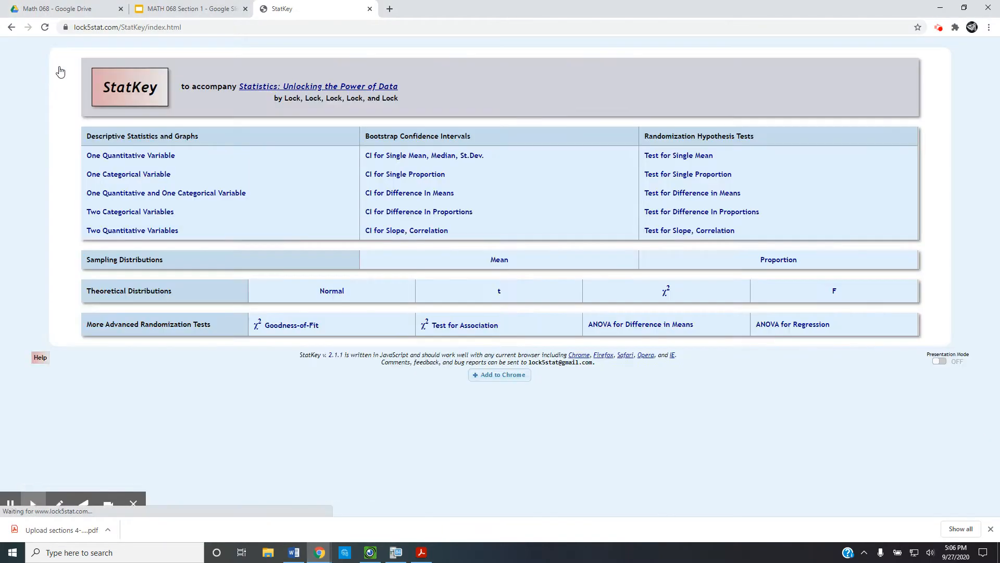
left_click(156, 175)
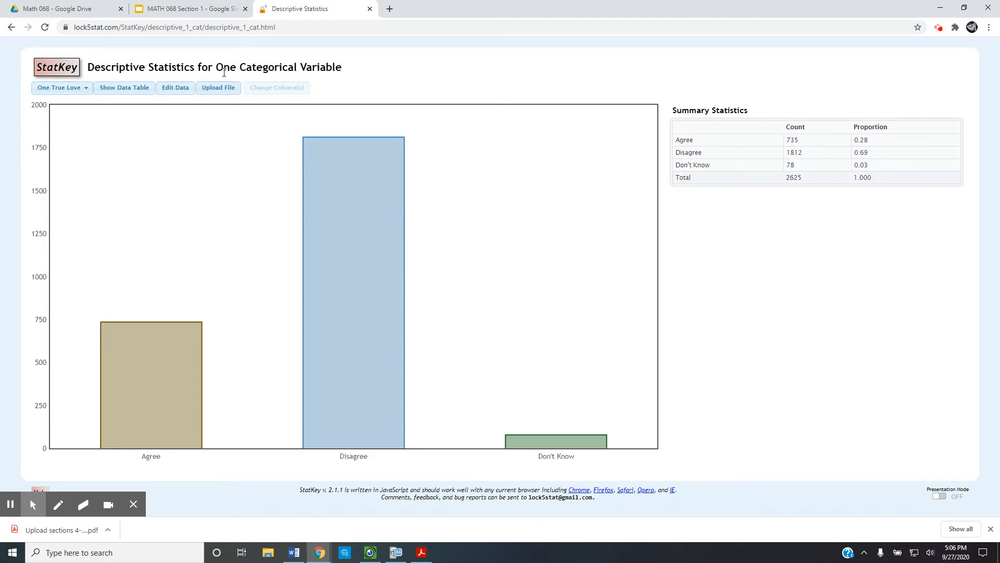
left_click_drag(217, 64, 408, 67)
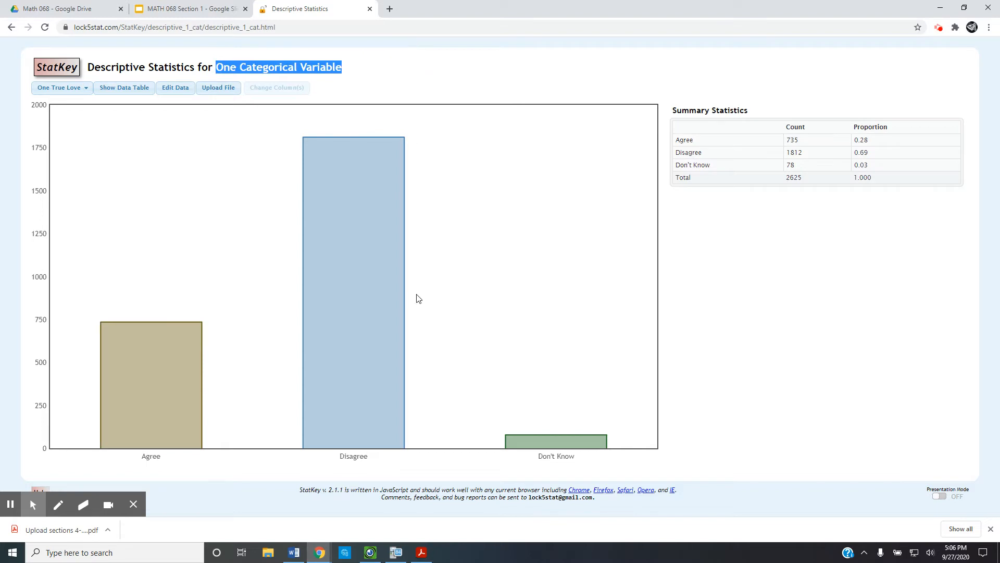
Check the variable diagram in Acrobat Reader, and open One Quantitative and One Categorical Variable under StatKey's descriptive statistics in Chrome
left_click(423, 552)
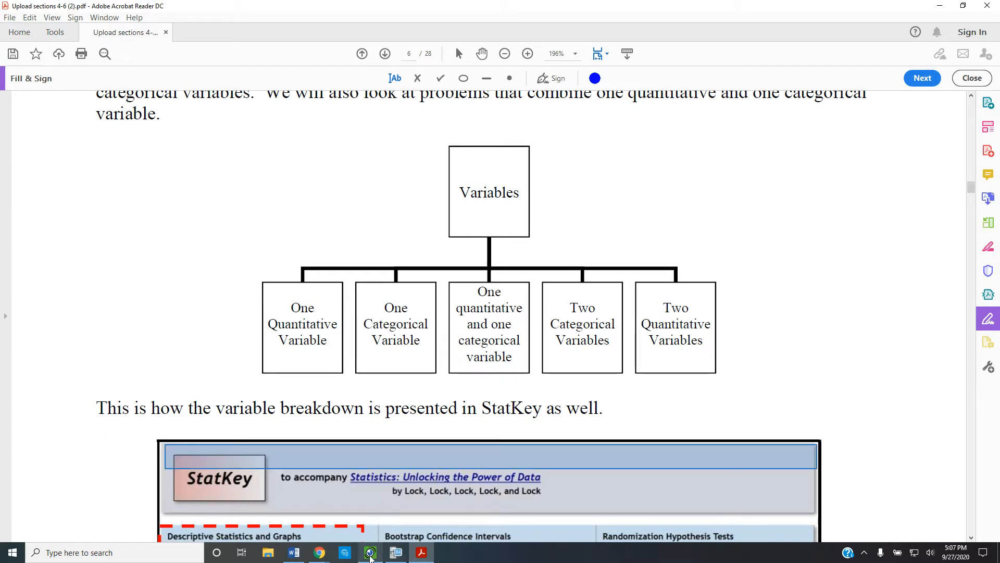
left_click(325, 557)
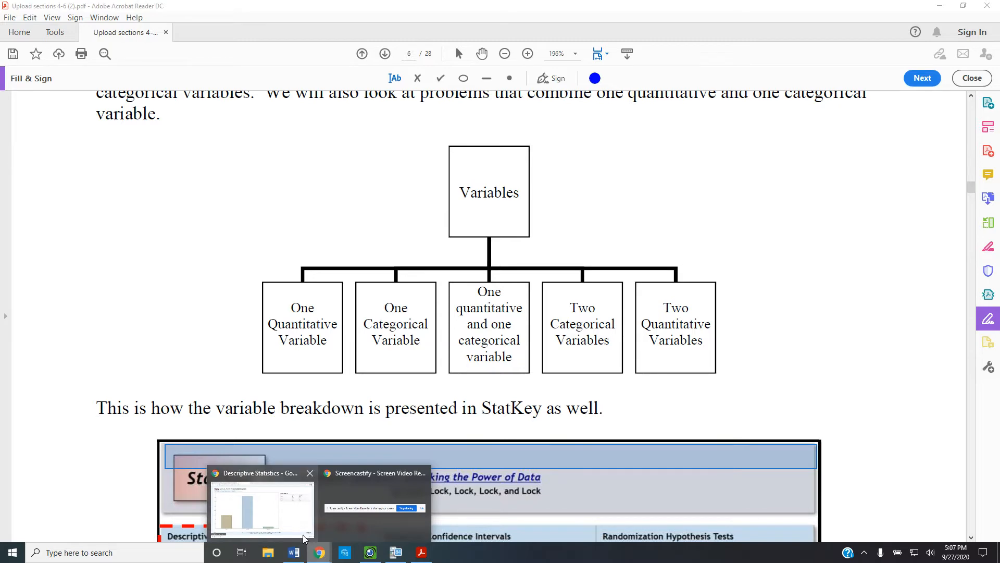
left_click(295, 521)
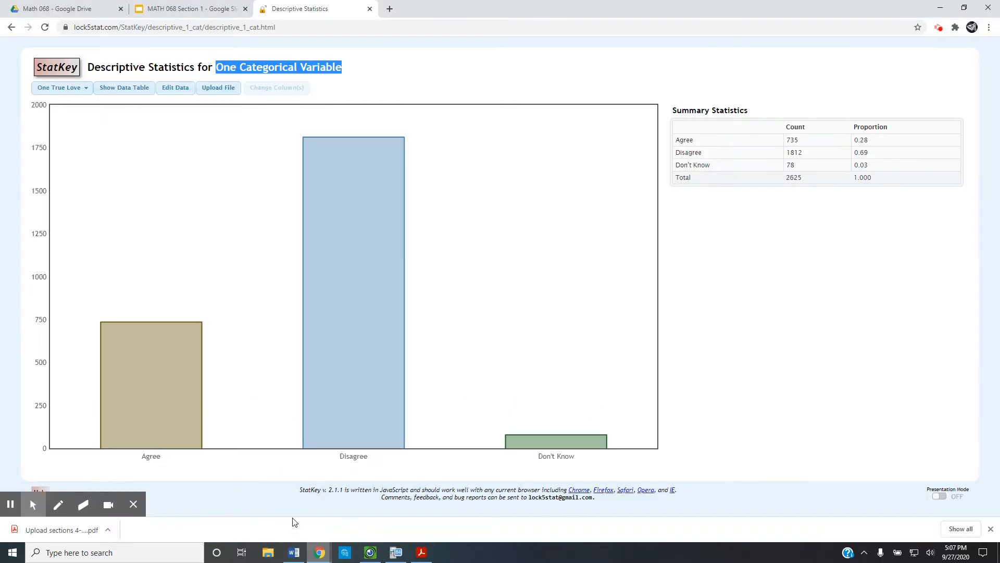
left_click(57, 67)
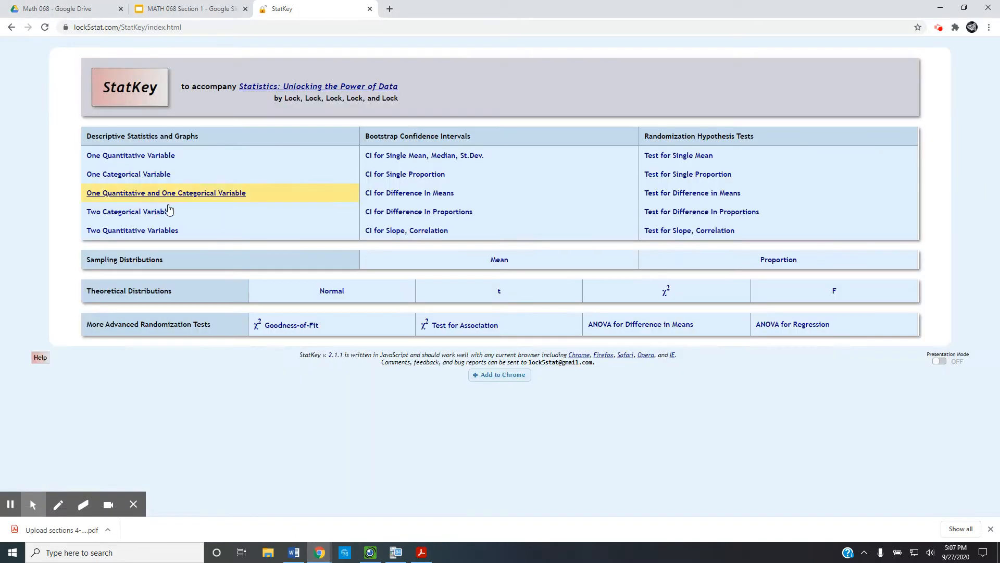
left_click(139, 195)
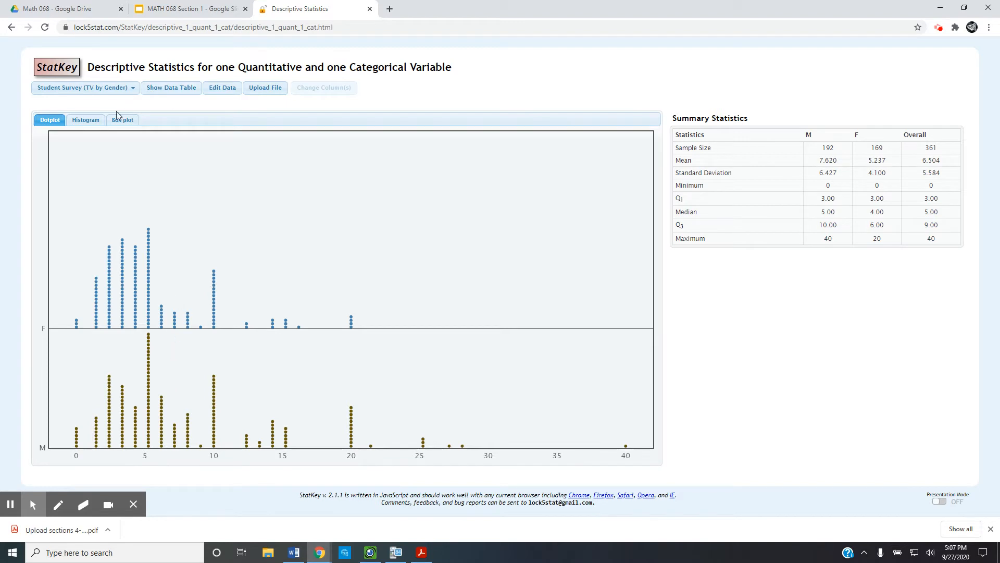
Display the Student Survey (TV by Gender) data as a histogram and as a box plot, with Presentation Mode turned on
left_click(88, 120)
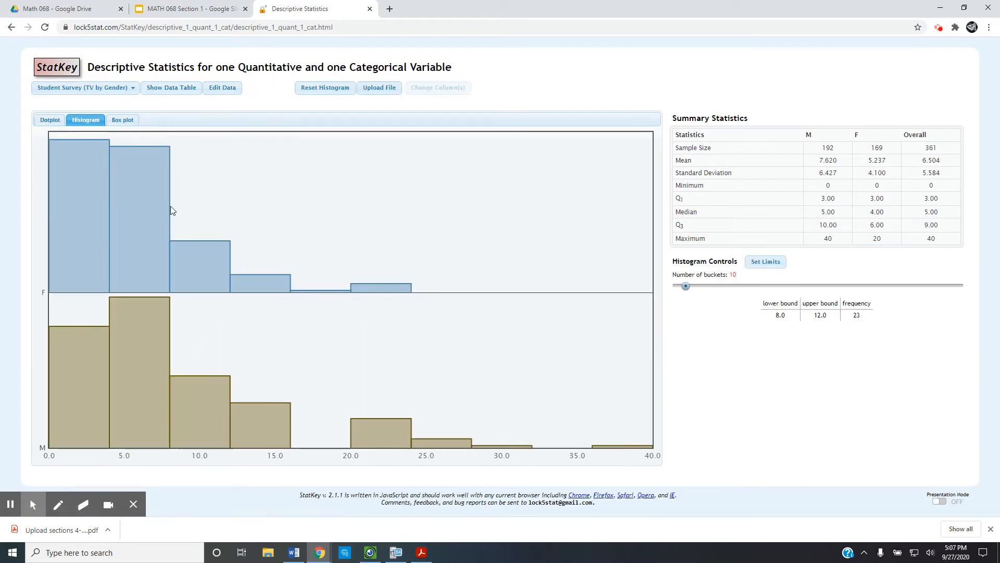
left_click(123, 121)
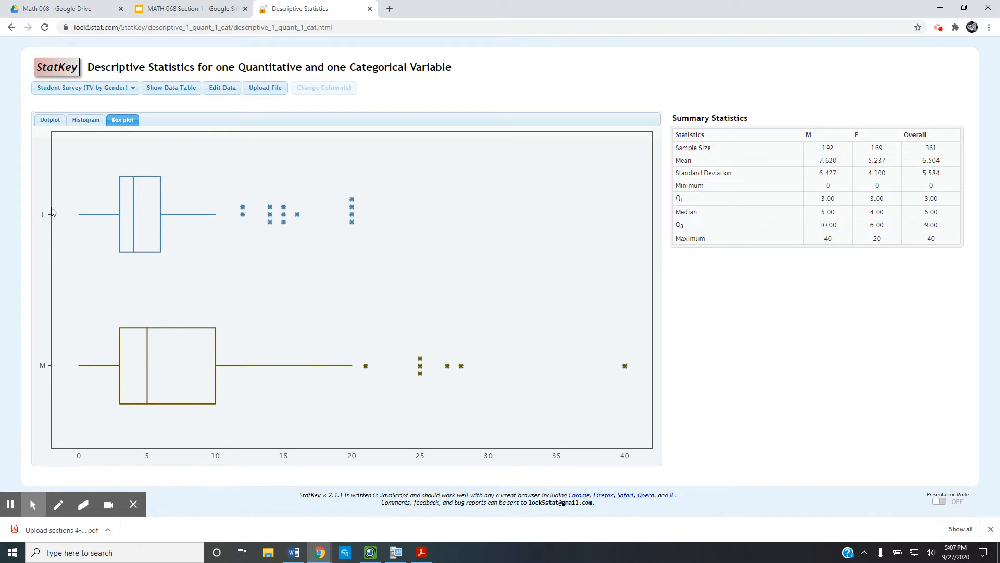
left_click(940, 501)
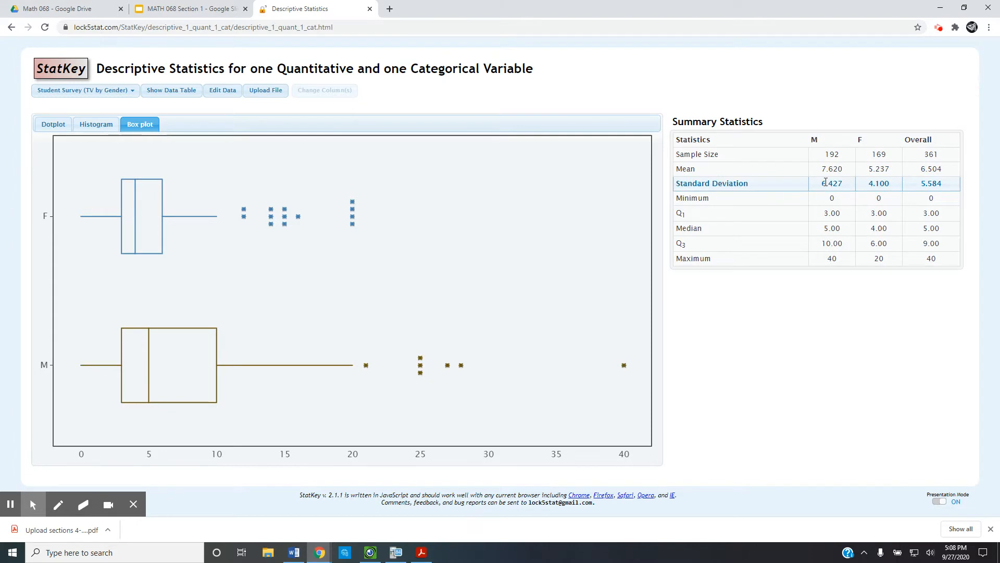
Consult the variable diagram in Acrobat Reader, and open StatKey's descriptive statistics for Two Categorical Variables in Chrome
left_click(421, 553)
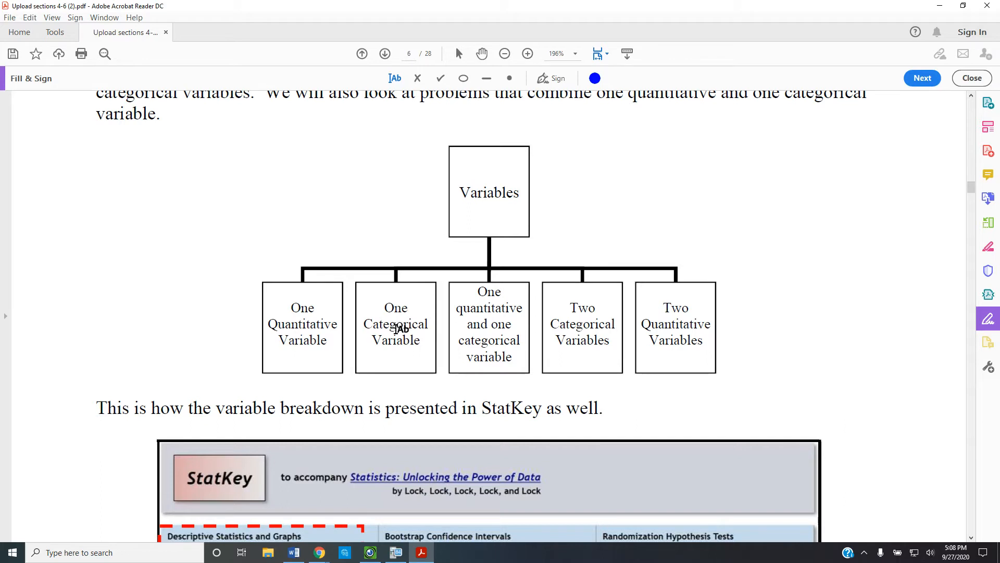
left_click(558, 306)
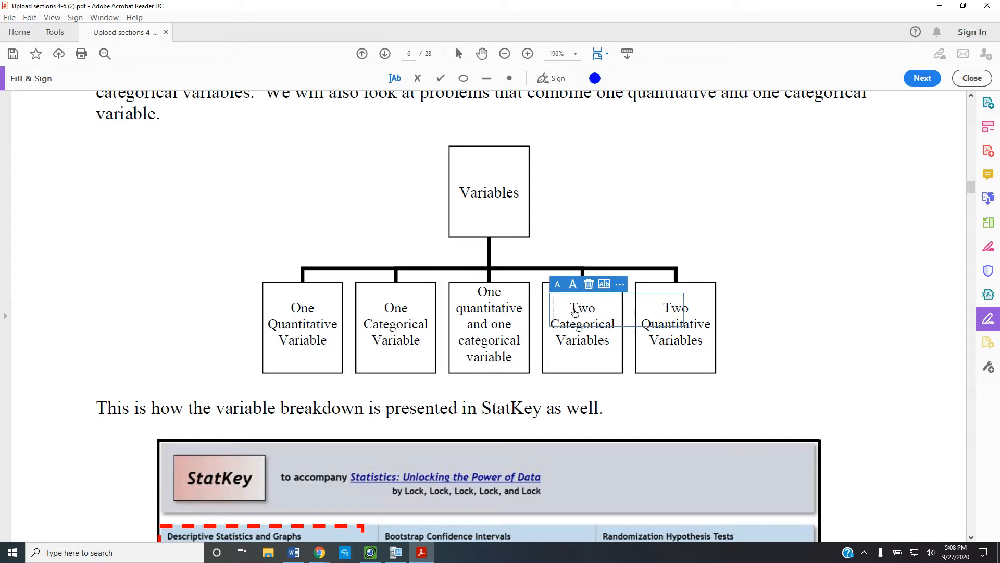
left_click(789, 261)
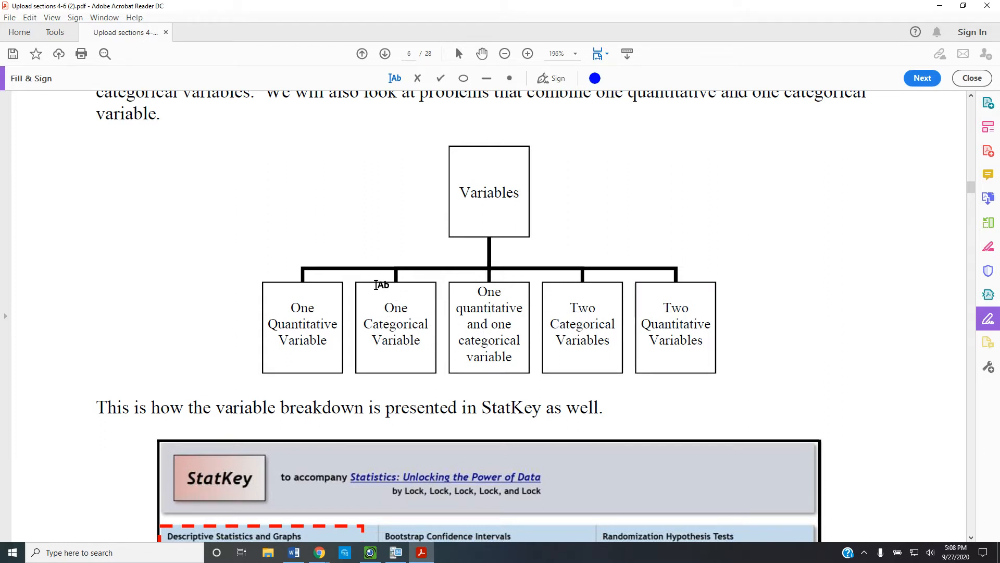
left_click(315, 558)
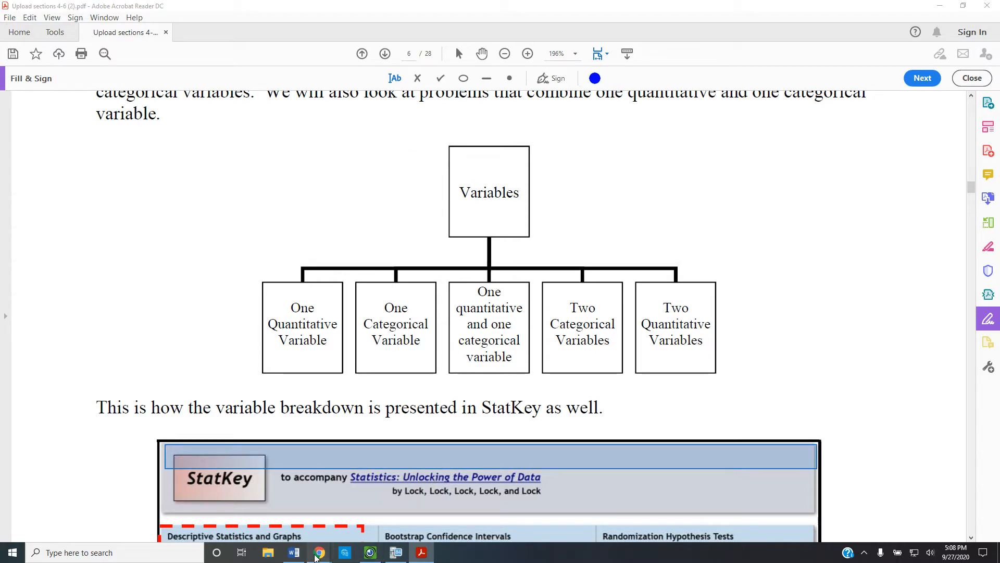
left_click(255, 508)
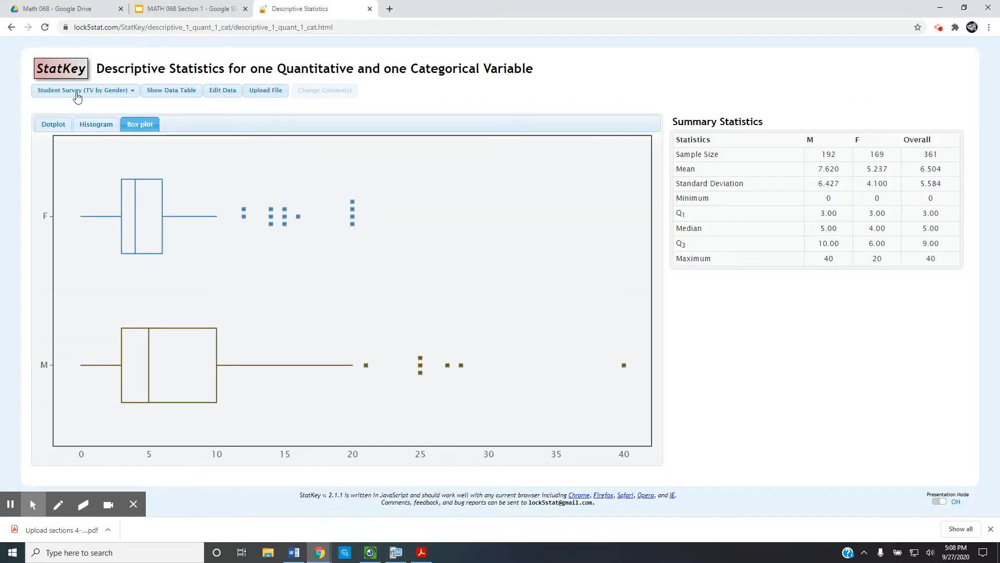
left_click(66, 74)
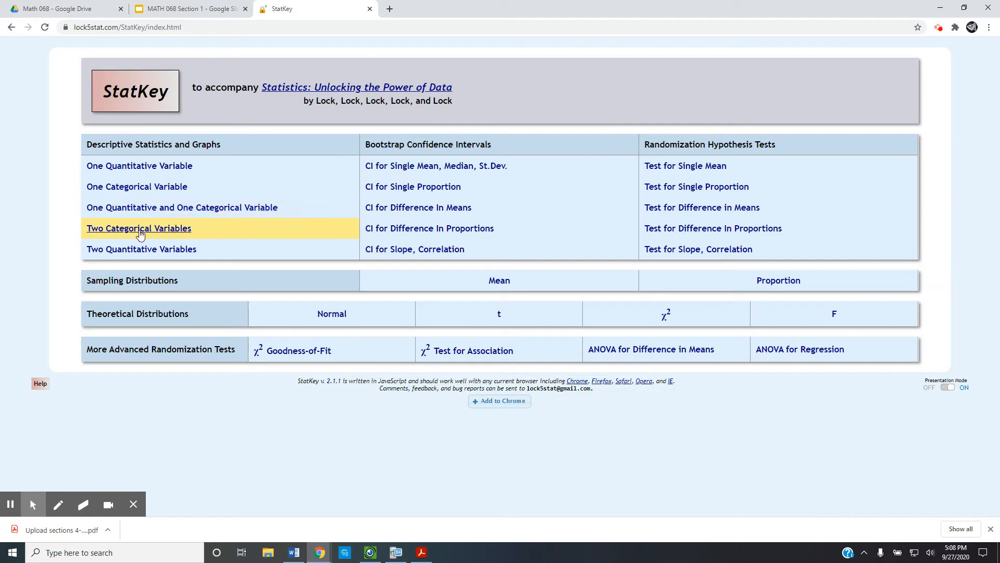
left_click(140, 229)
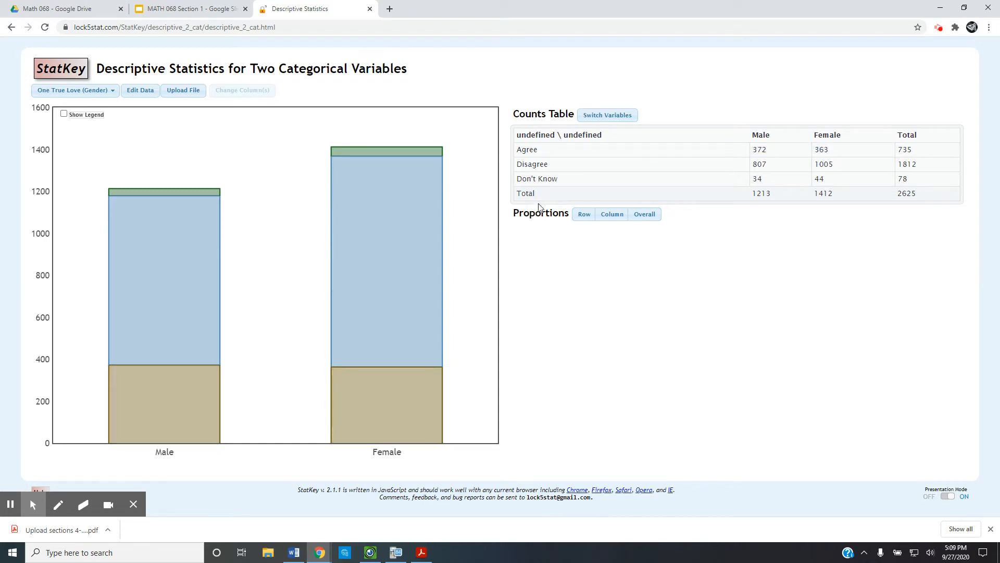
Review the variable diagram in Acrobat Reader again, and open StatKey's descriptive statistics for Two Quantitative Variables in Chrome
left_click(422, 552)
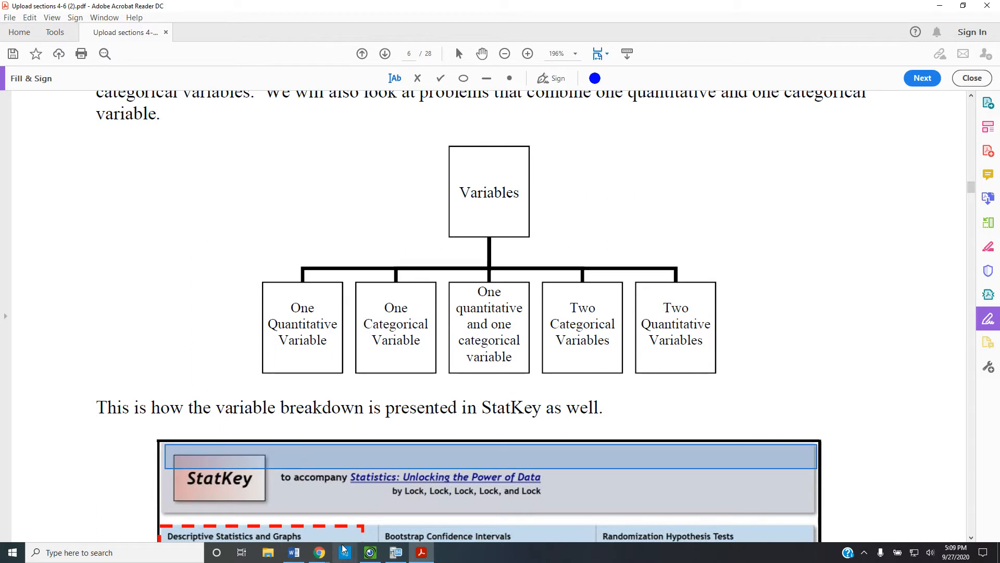
left_click(319, 552)
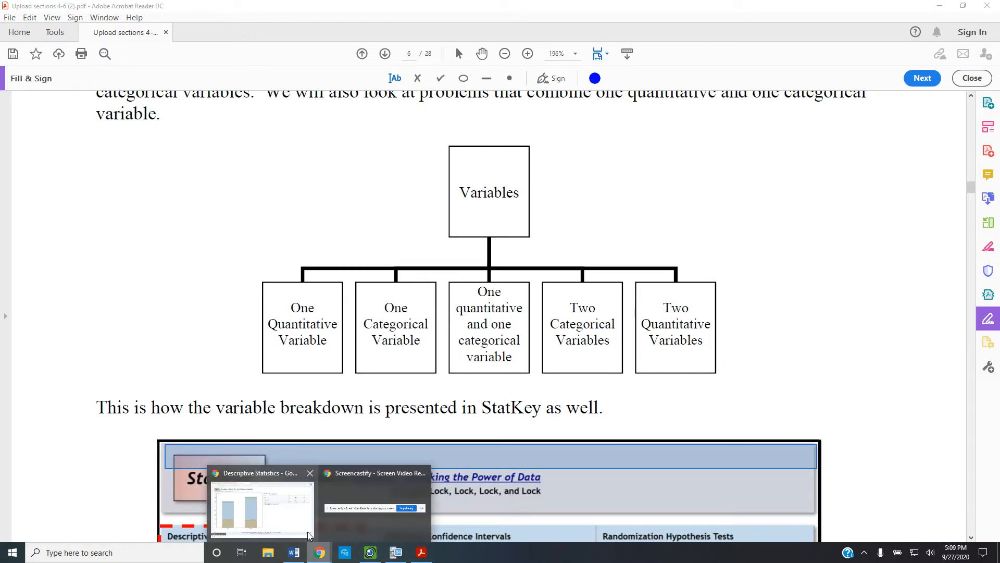
left_click(275, 531)
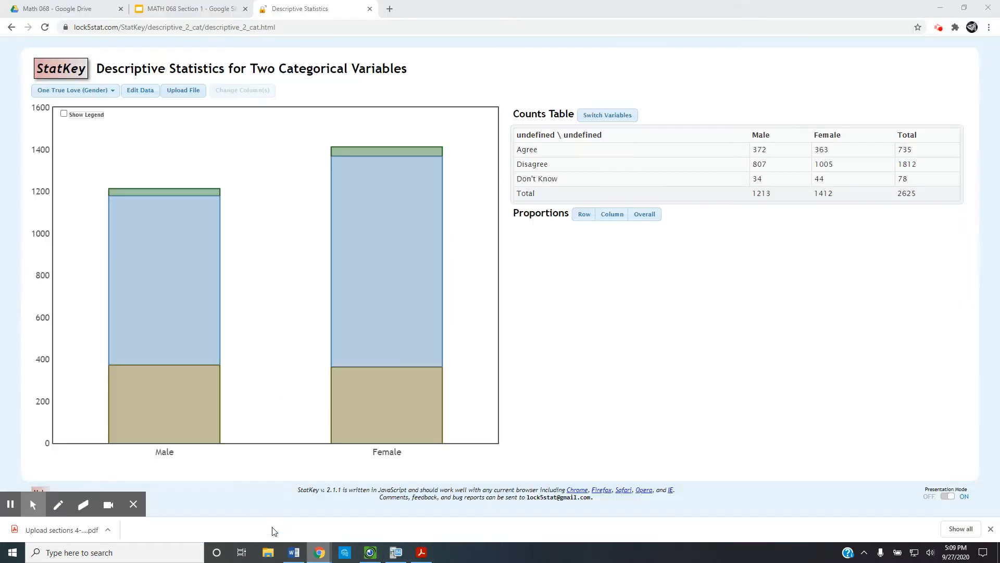
left_click(64, 70)
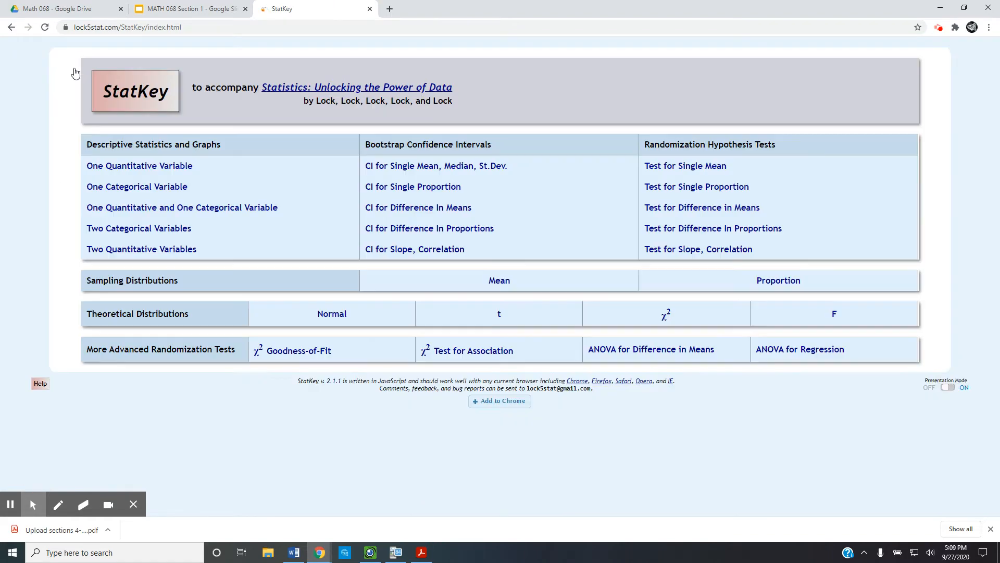
left_click(139, 255)
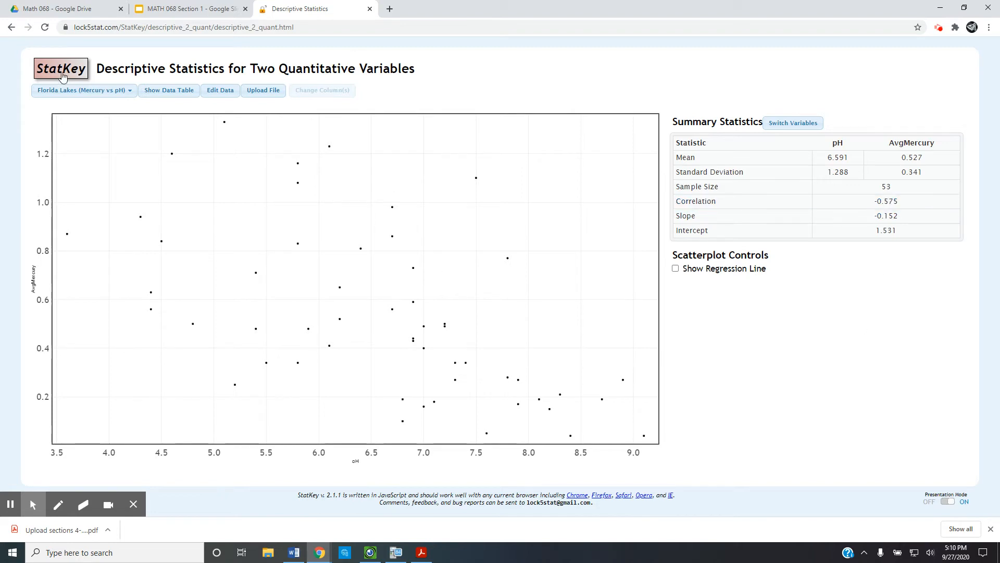
Show the regression line on the Florida Lakes scatterplot and swap the variables back and forth, ending with AvgMercury on the horizontal axis
left_click(677, 269)
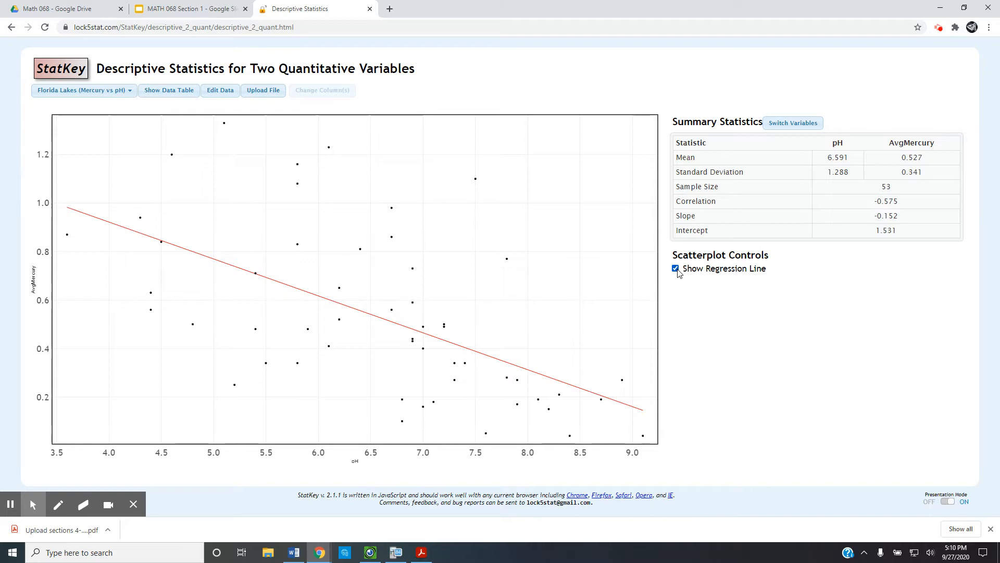
left_click(783, 126)
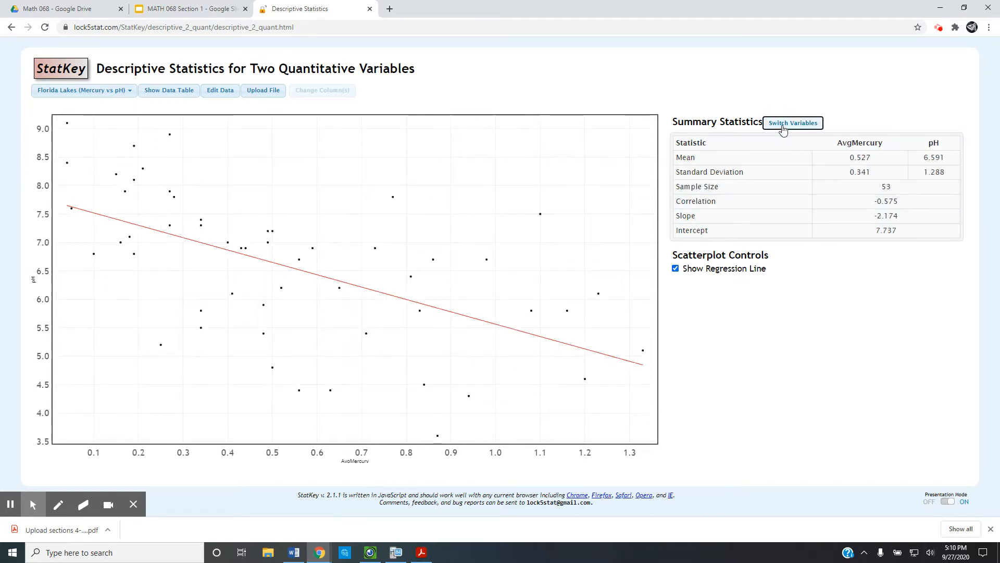
left_click(783, 126)
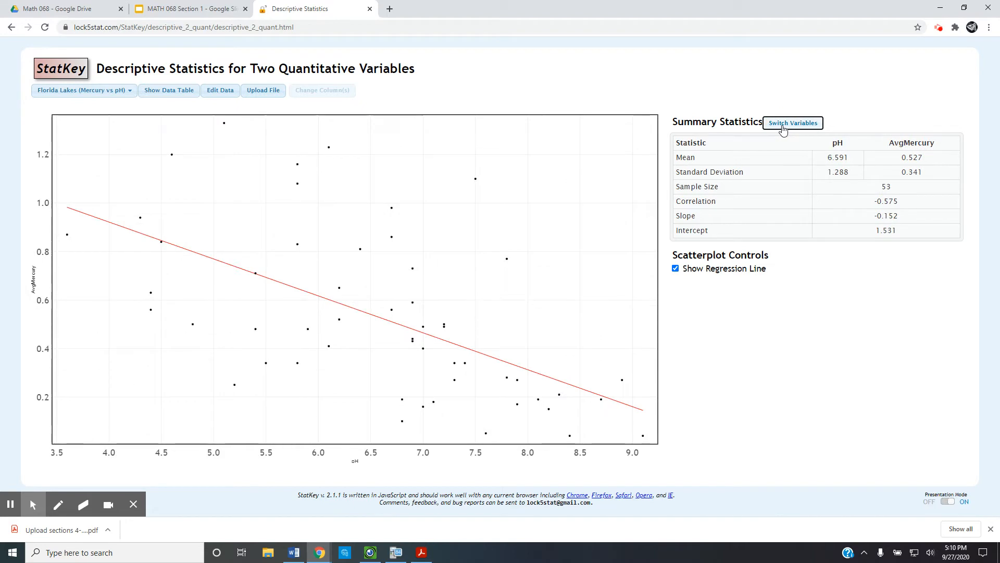
left_click(783, 126)
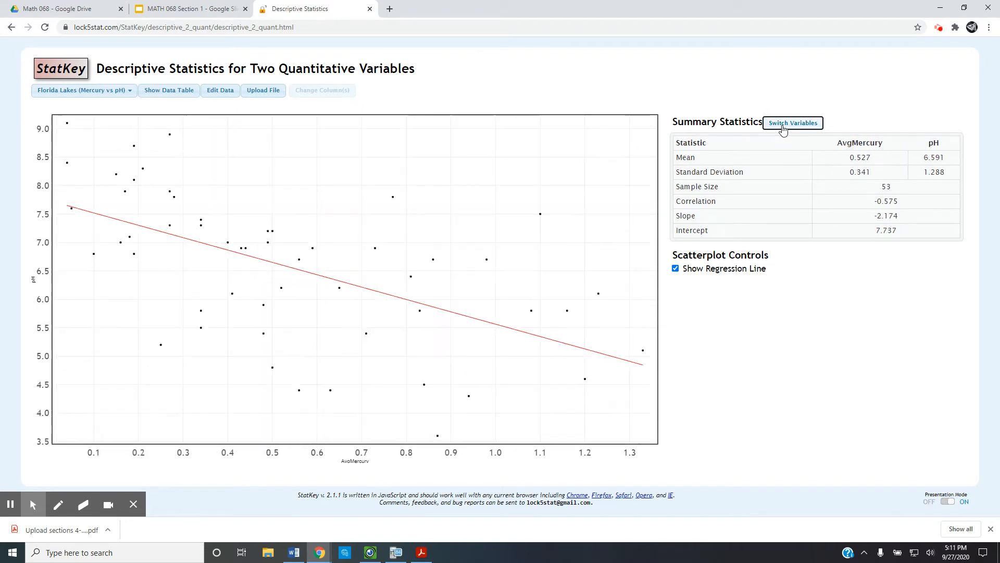
left_click(783, 126)
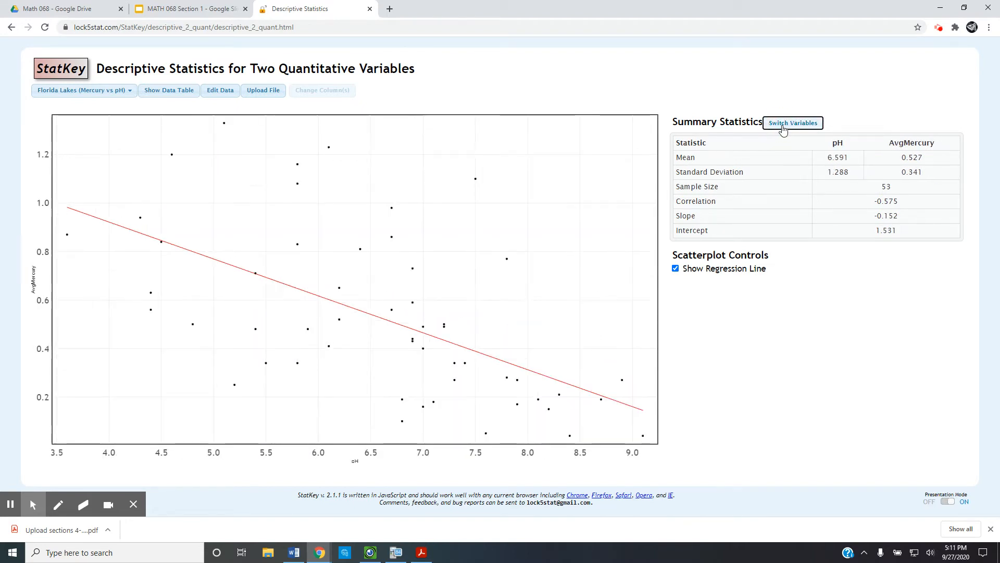
left_click(783, 127)
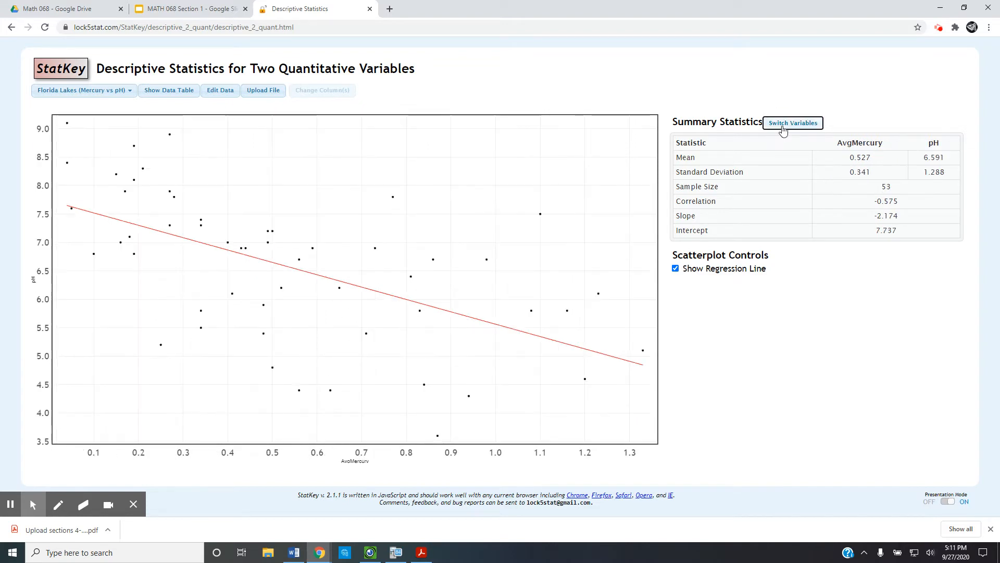
Swap the Florida Lakes variables to put pH on the horizontal axis, and consult the variable diagram in Acrobat Reader
left_click(783, 127)
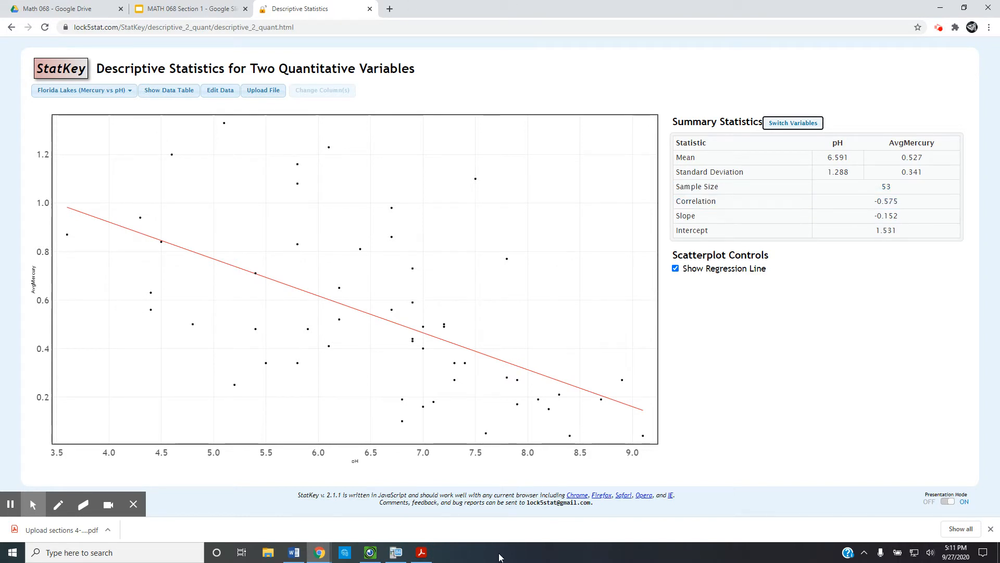
left_click(422, 552)
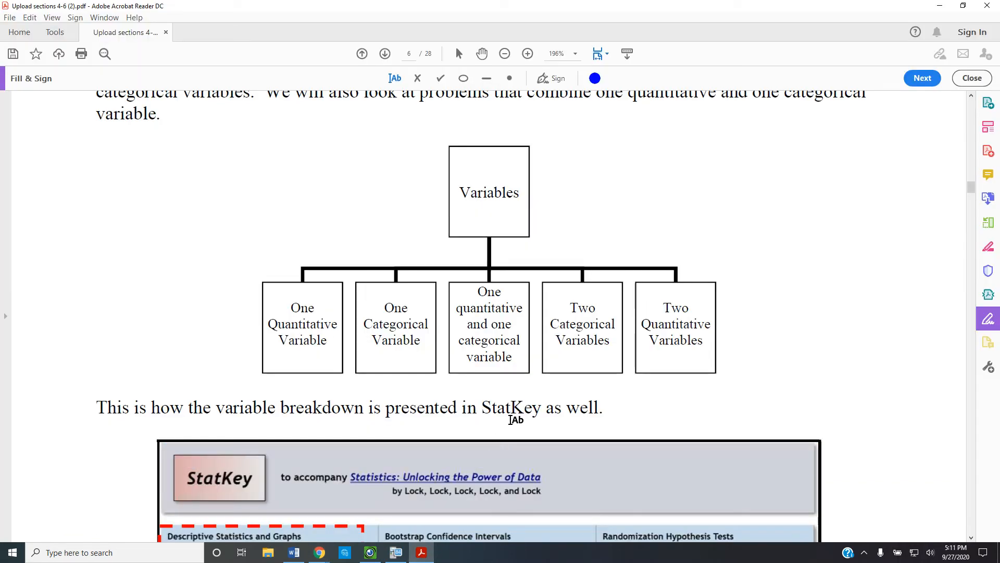
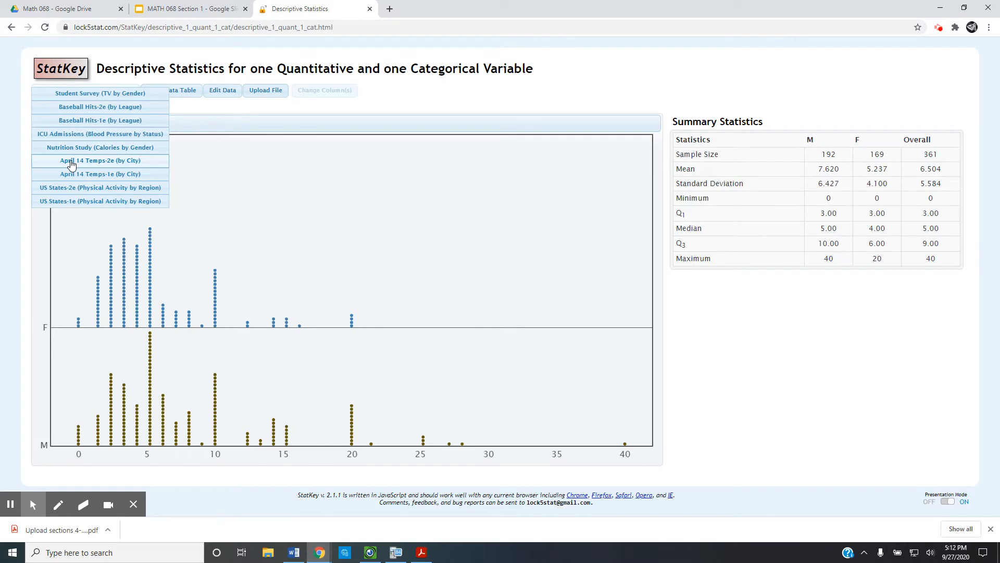
In Chrome, load StatKey's April 14 Temps-2e (by City) dataset and change the third SF value in its data to 75
left_click(71, 162)
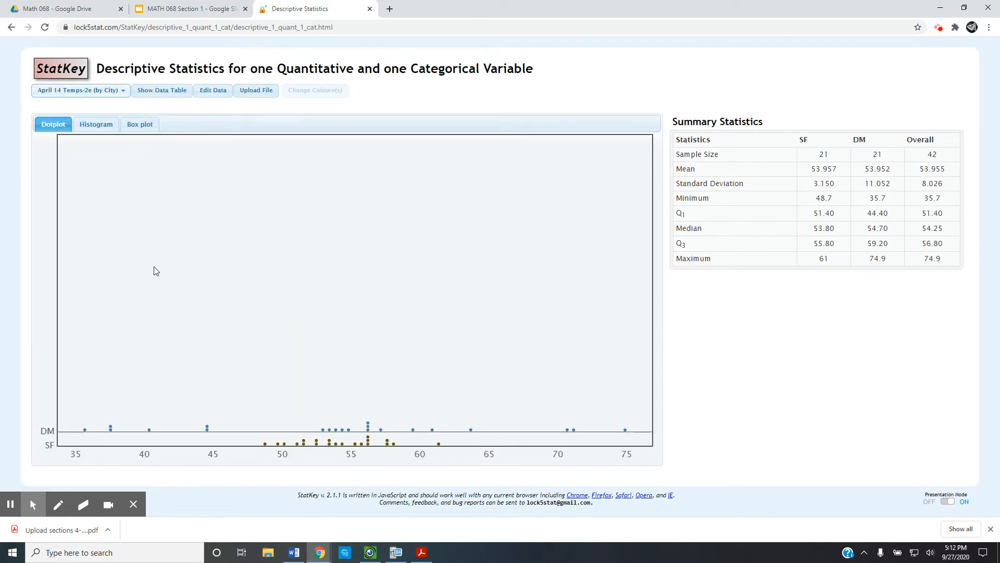
left_click(213, 97)
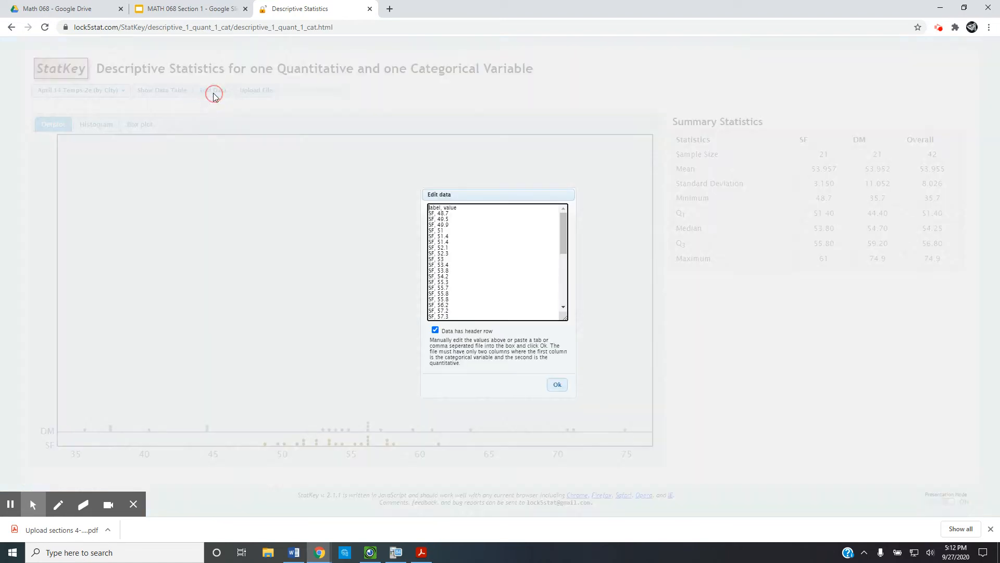
left_click(448, 225)
left_click(449, 223)
left_click_drag(449, 223, 436, 224)
left_click(557, 384)
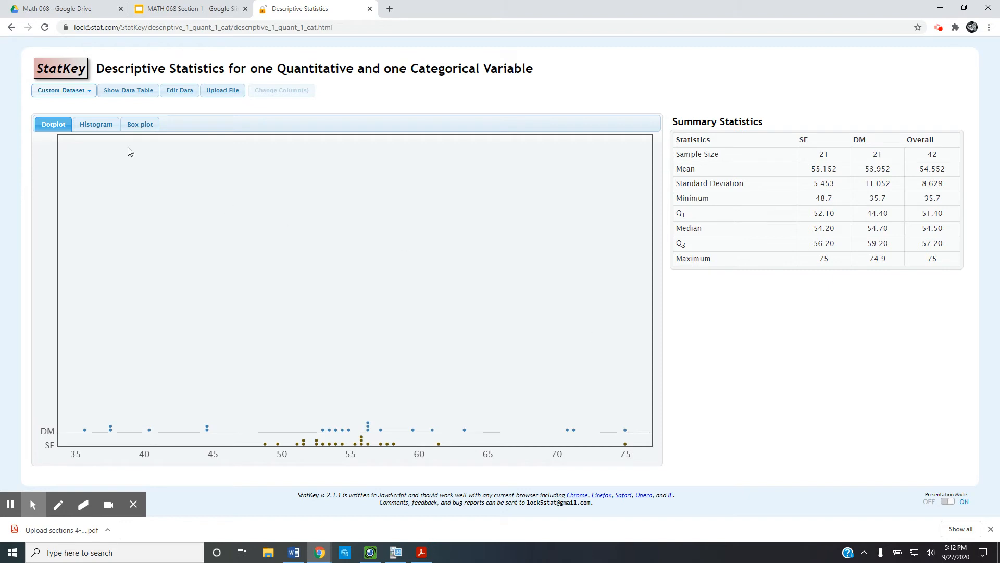
View the edited city temperatures as a histogram and a box plot, and look through the edited data list
left_click(102, 125)
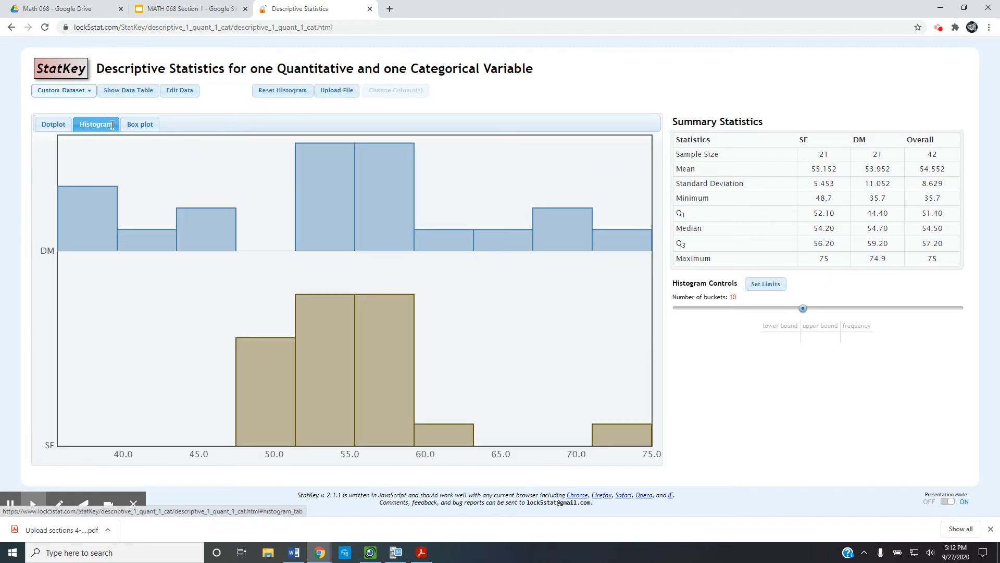
left_click(141, 126)
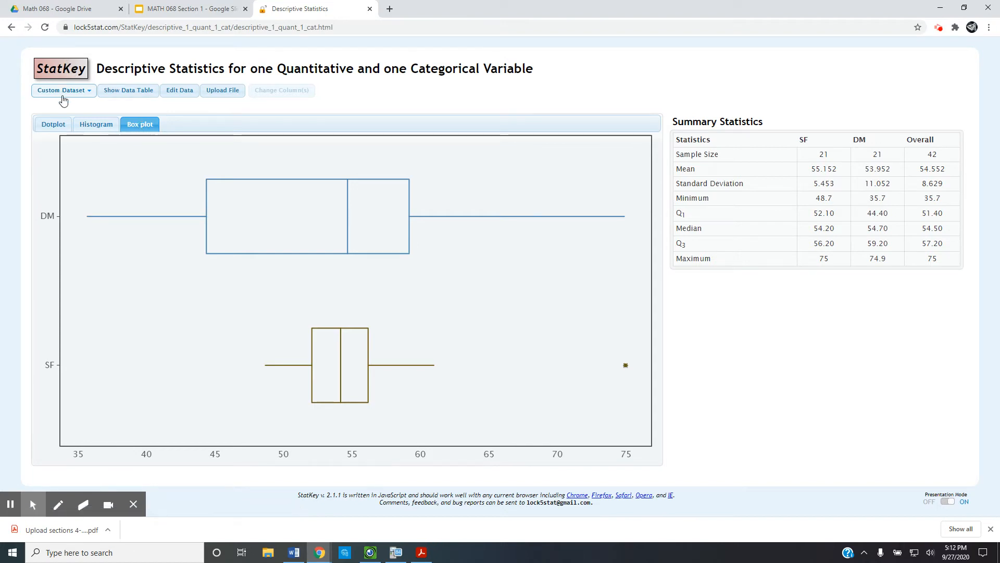
left_click(180, 93)
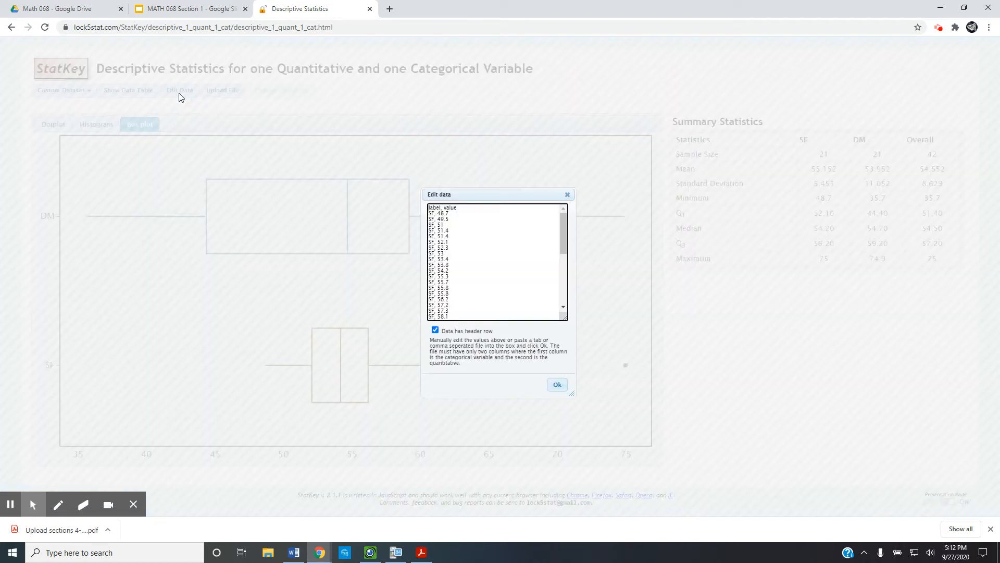
scroll(545, 243, "down", 5)
scroll(543, 241, "up", 5)
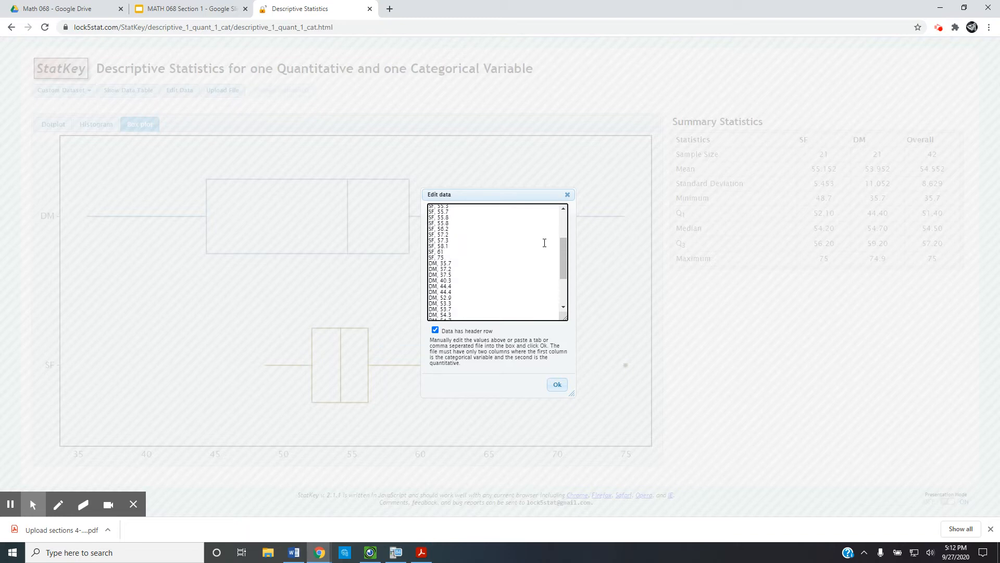
left_click(568, 195)
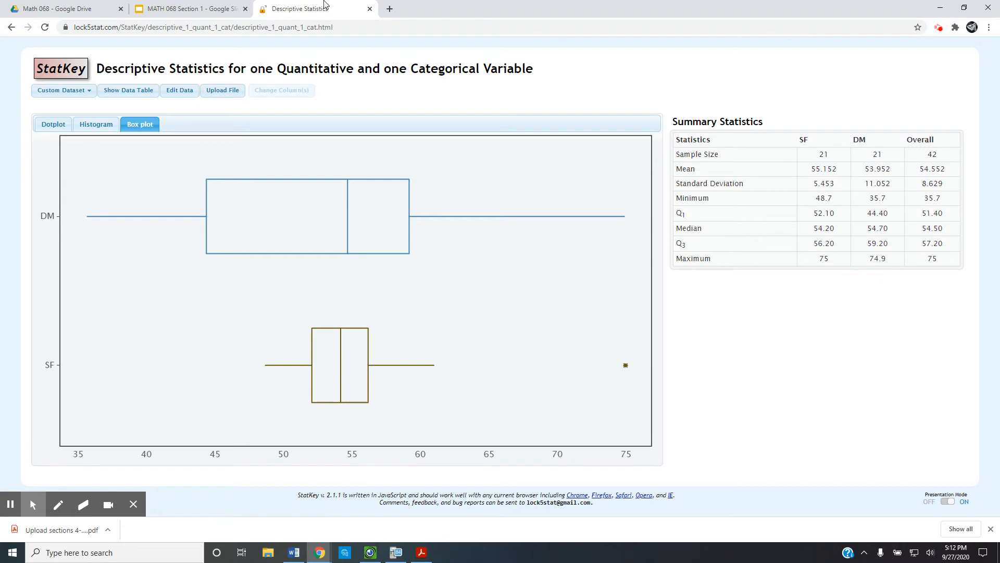
Open the second edition datasets page on the Statistics: Unlocking the Power of Data site and download the BodyFat dataset as CSV
left_click(61, 77)
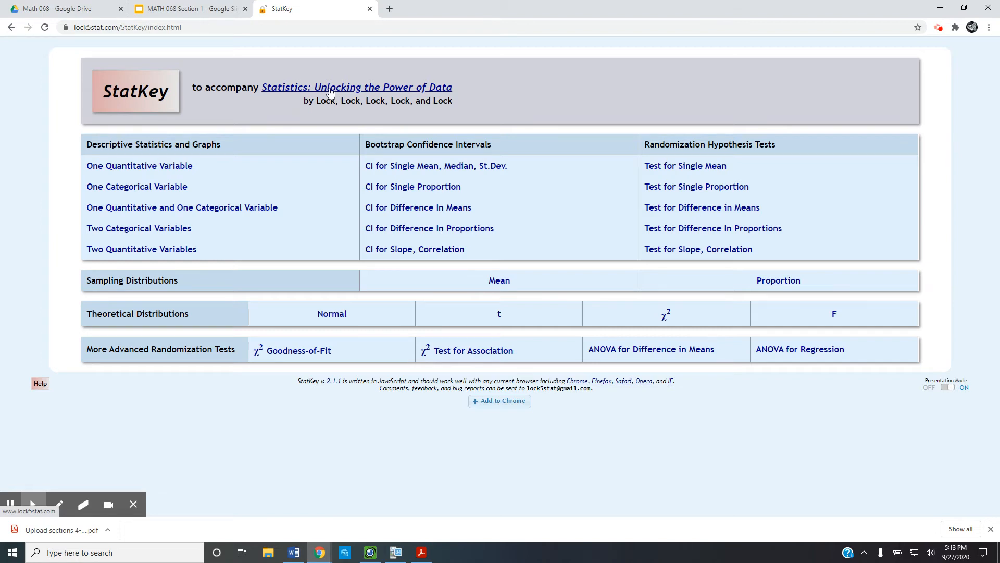
left_click(329, 88)
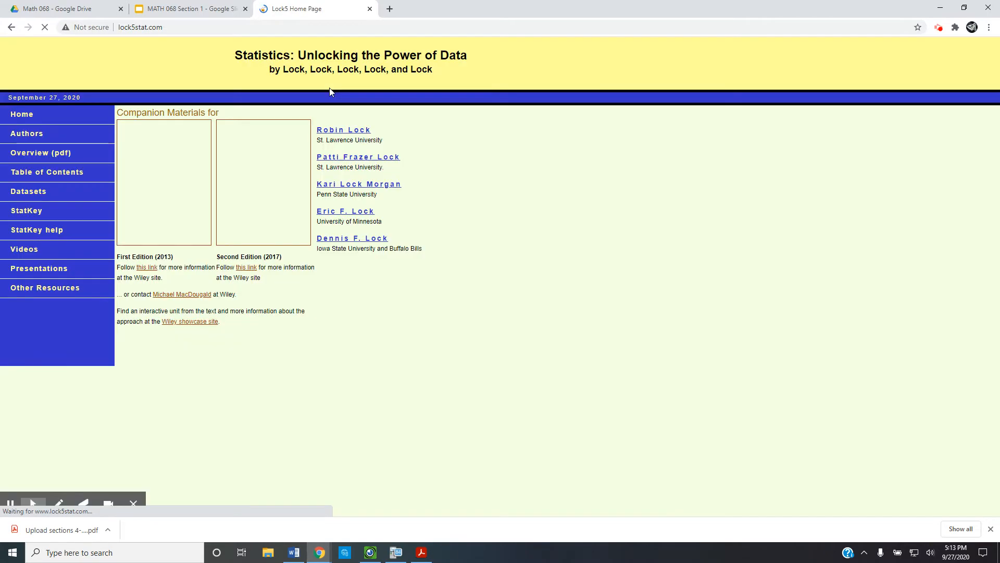
left_click(42, 197)
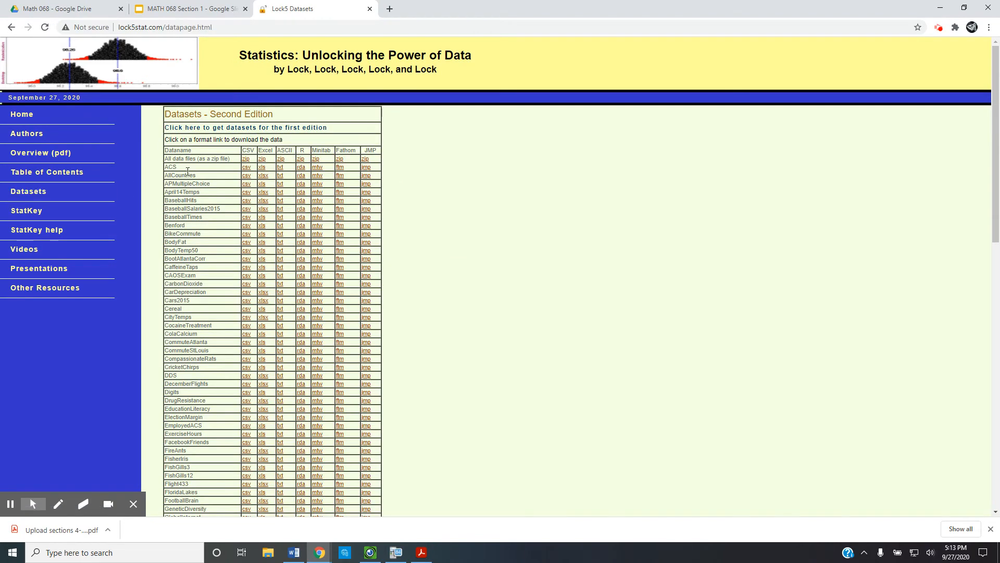
scroll(238, 371, "down", 15)
scroll(240, 374, "up", 15)
left_click(246, 243)
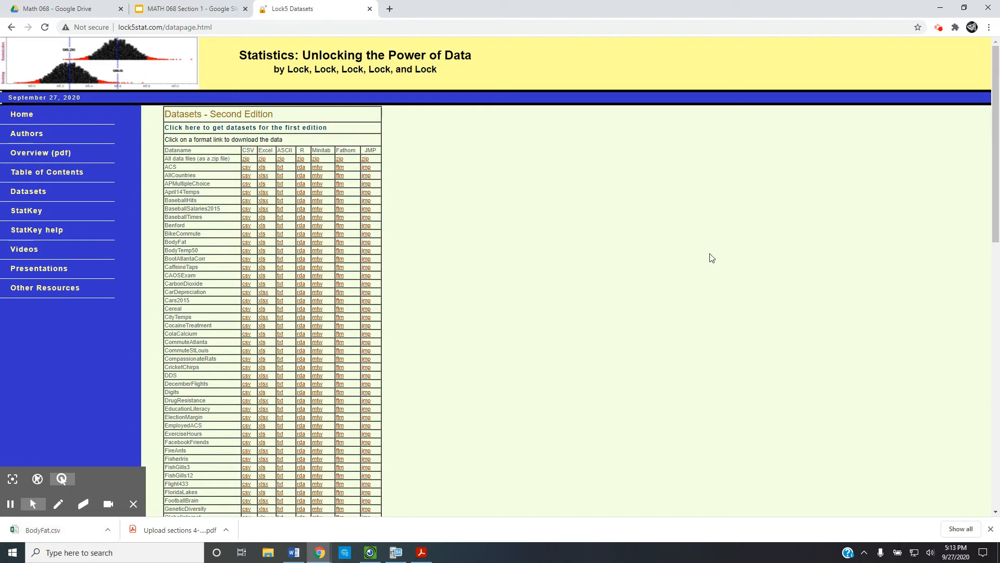
Return to StatKey from the datasets page and open descriptive statistics for One Quantitative and One Categorical Variable
left_click(22, 217)
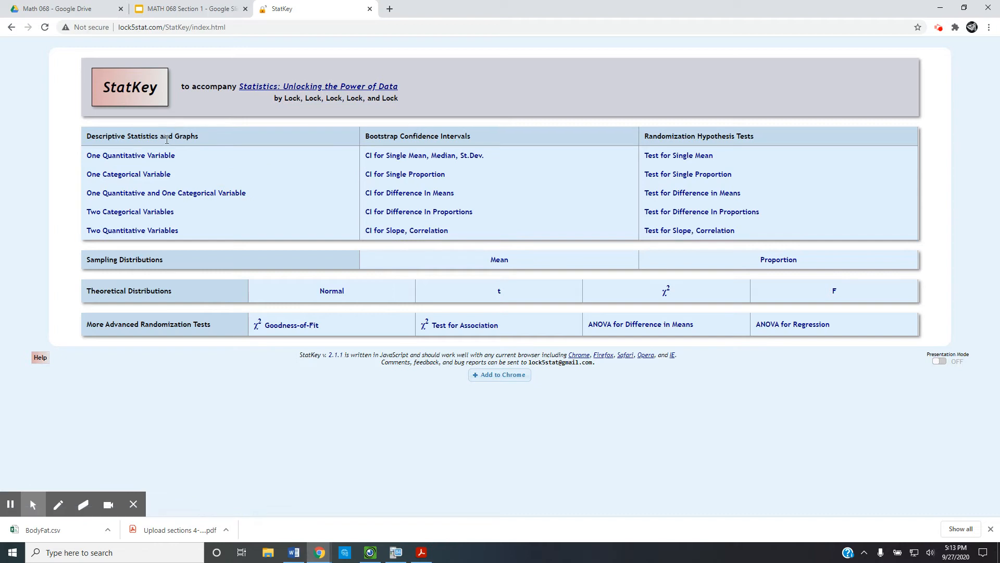
left_click(129, 193)
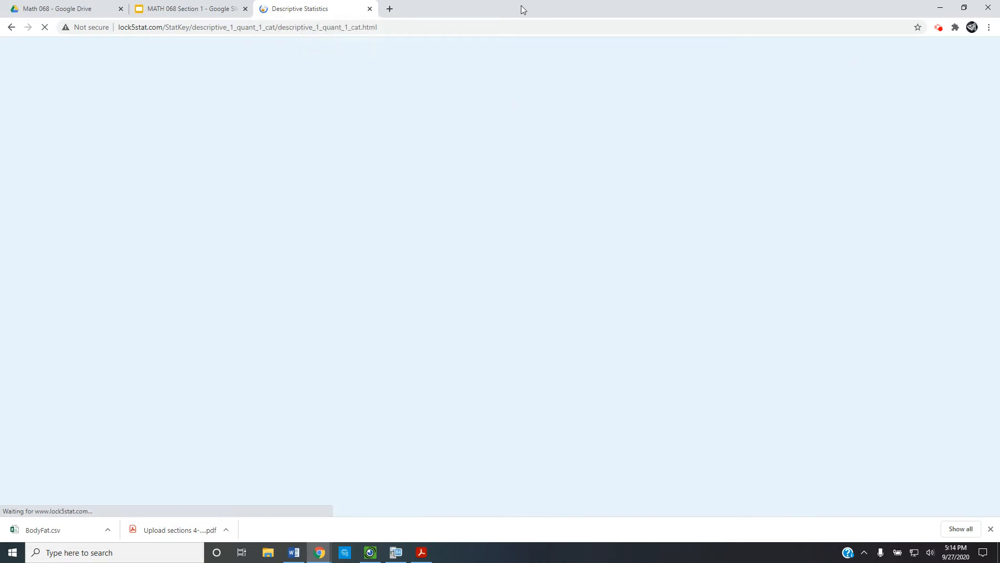
left_click(942, 31)
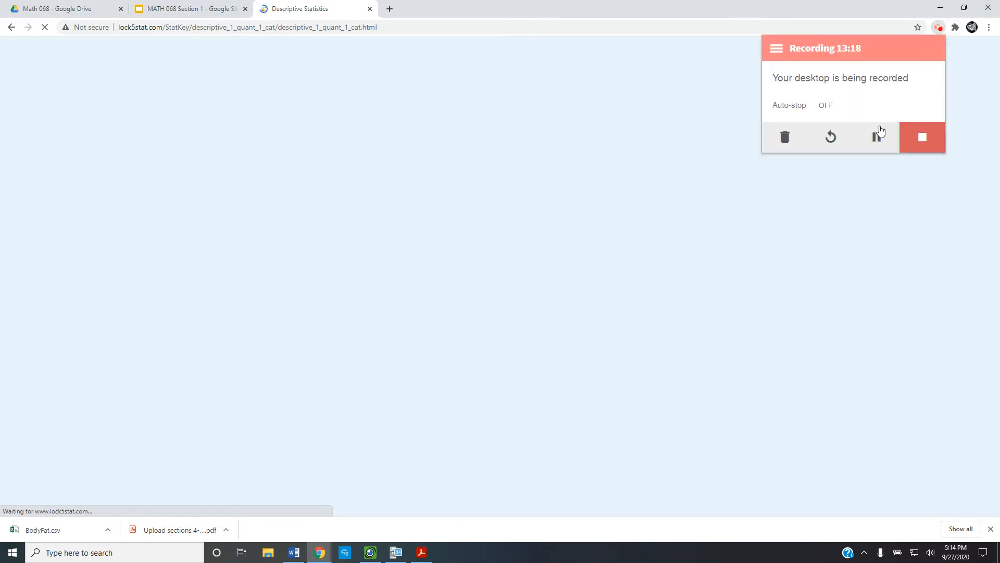
left_click(877, 138)
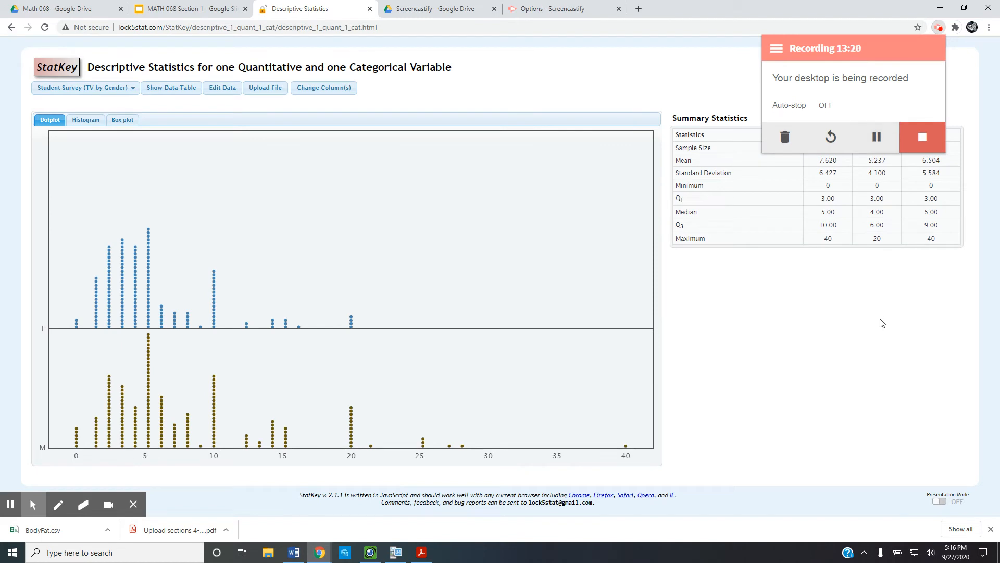
left_click(947, 348)
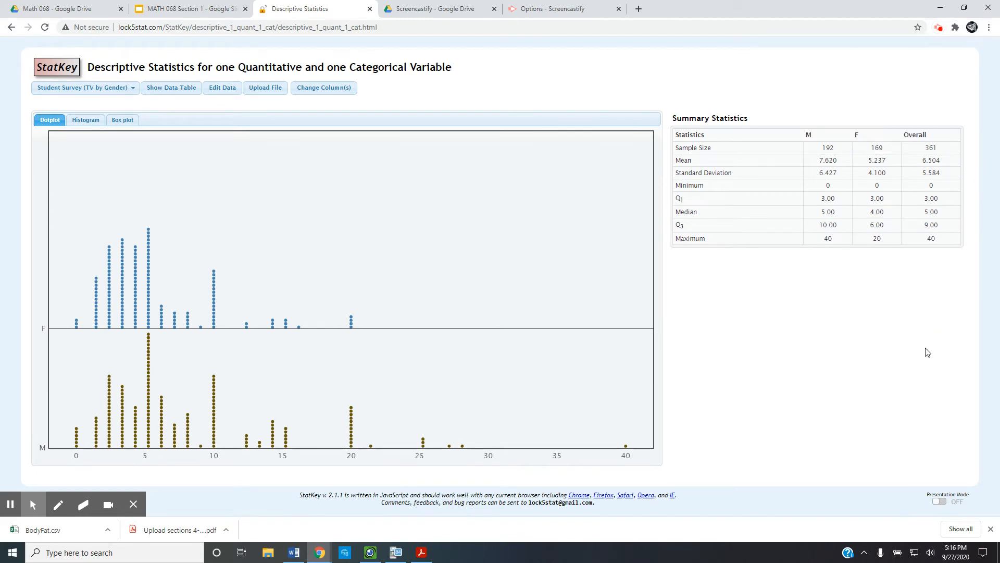
Try to upload BodyFat.csv to the one quantitative and one categorical variable tool, with Bodyfat as the quantitative variable
left_click(265, 90)
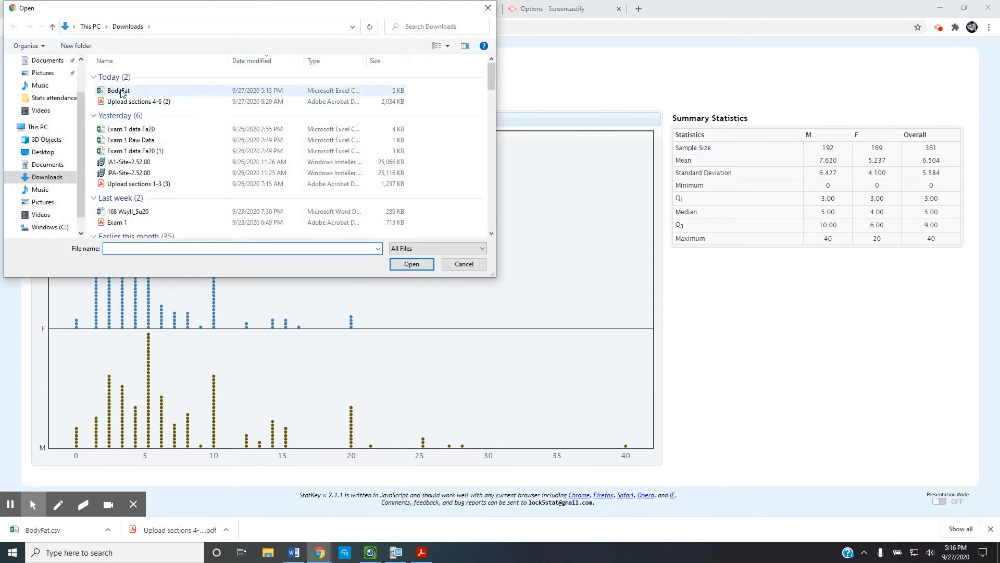
left_click(120, 91)
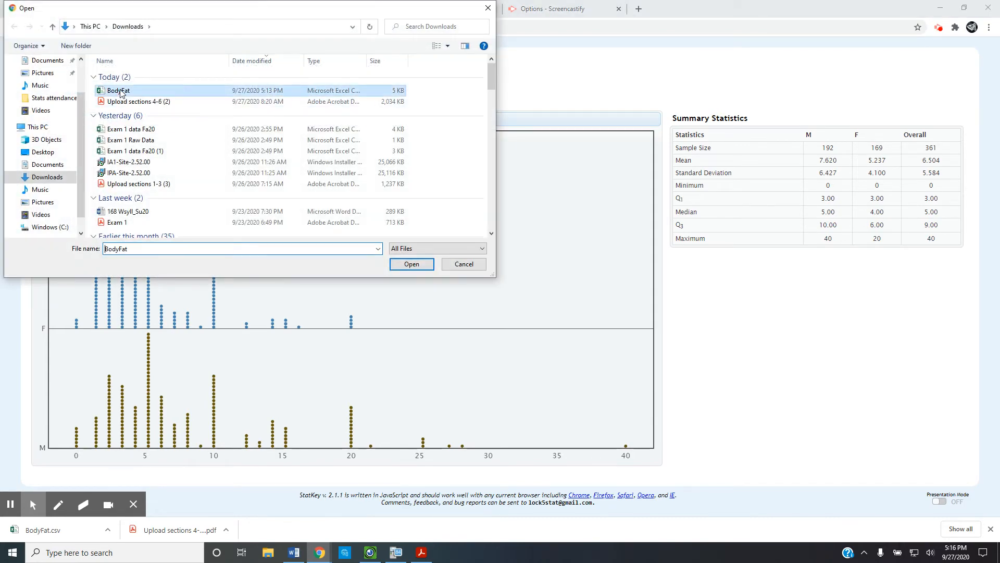
left_click(414, 267)
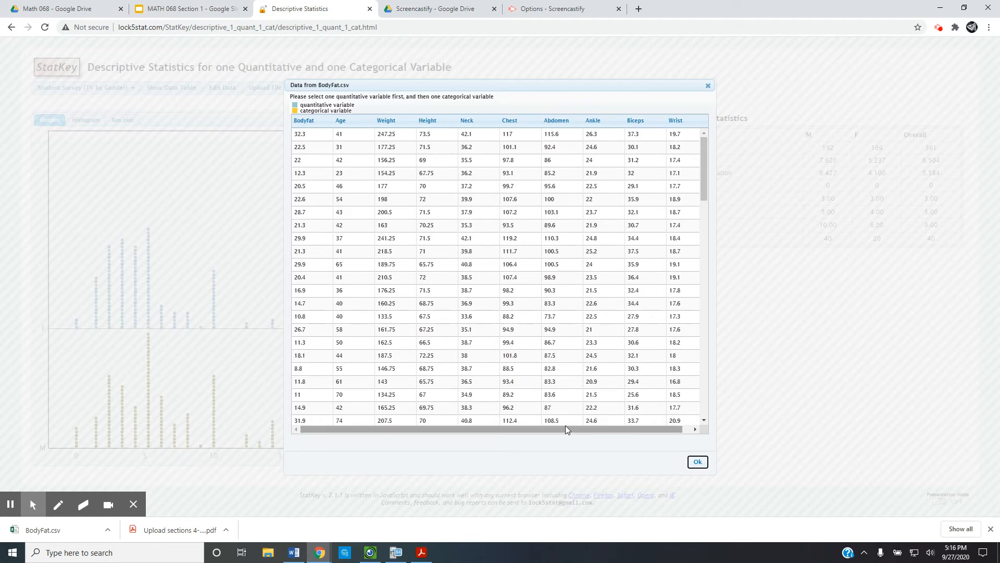
left_click_drag(565, 425, 497, 425)
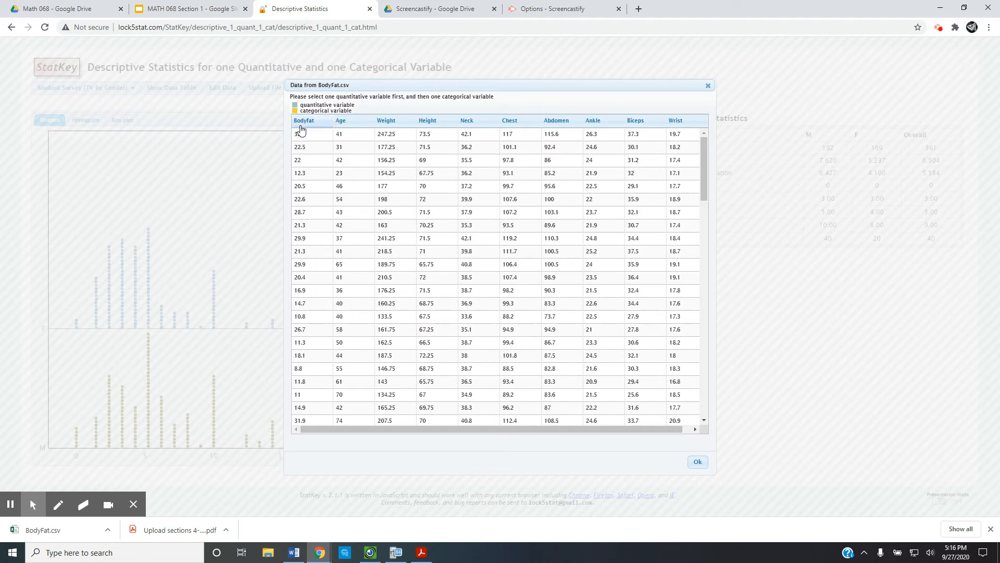
left_click(312, 123)
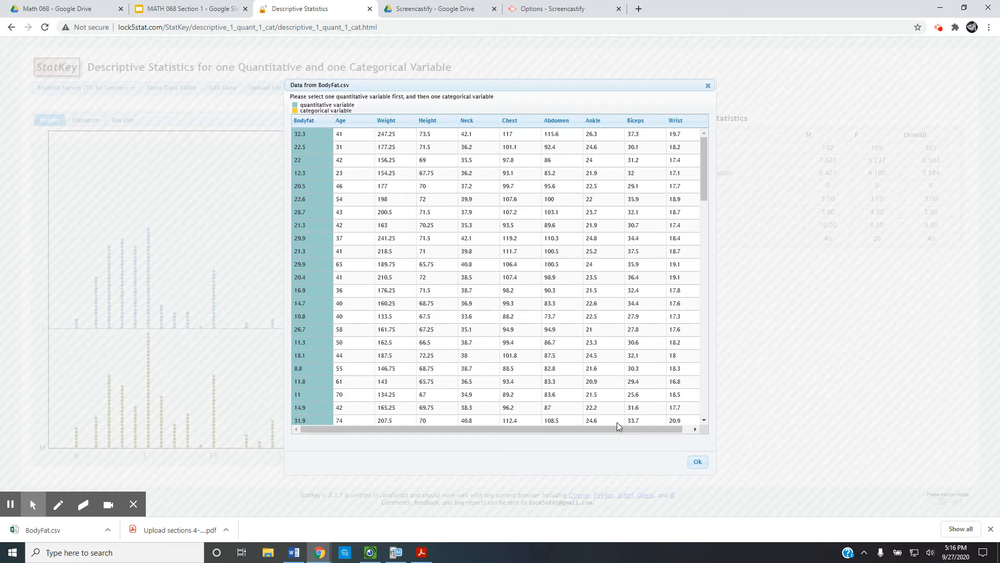
left_click_drag(618, 430, 626, 428)
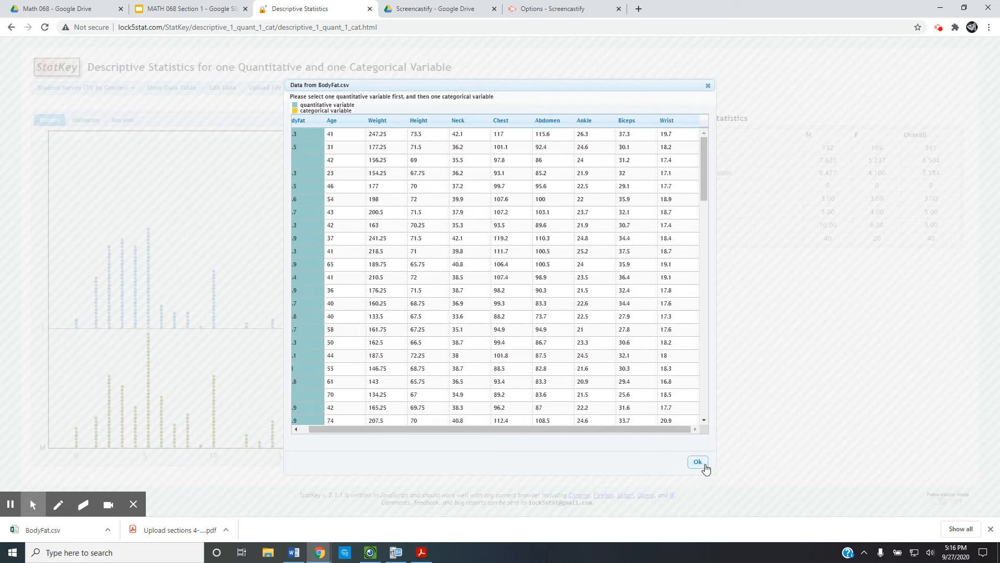
left_click(708, 85)
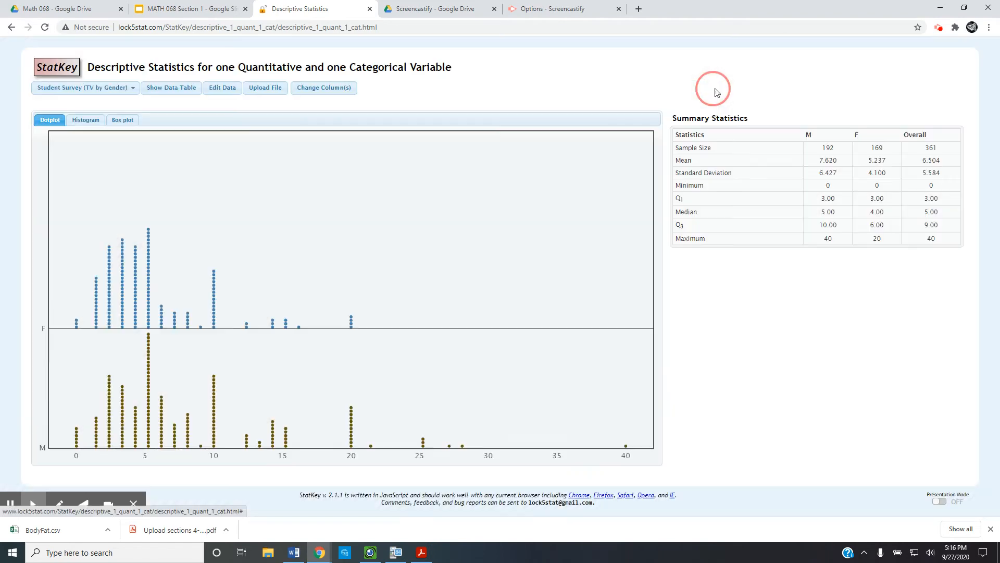
Open StatKey's descriptive statistics for Two Quantitative Variables and upload BodyFat.csv from the Downloads folder
left_click(65, 71)
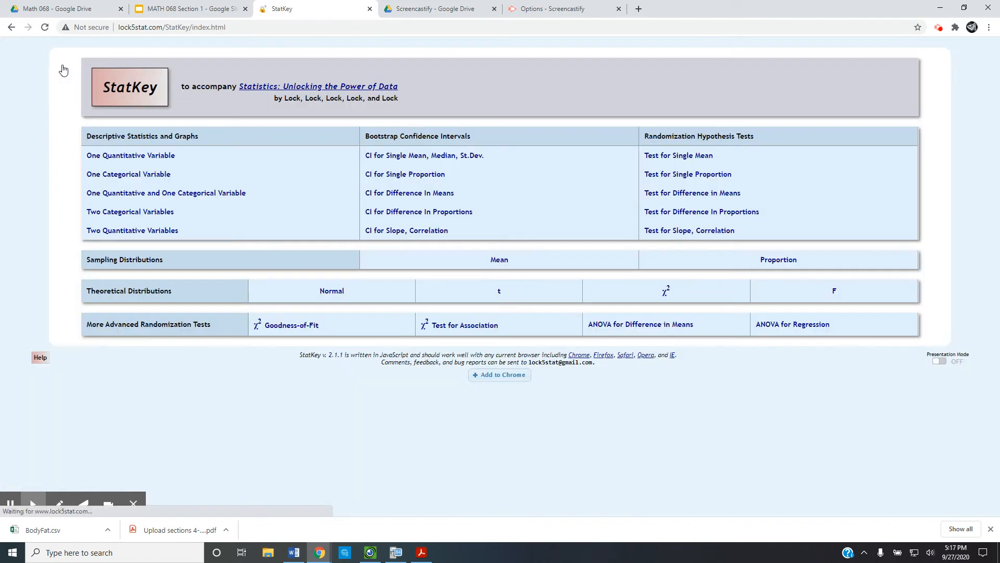
left_click(130, 233)
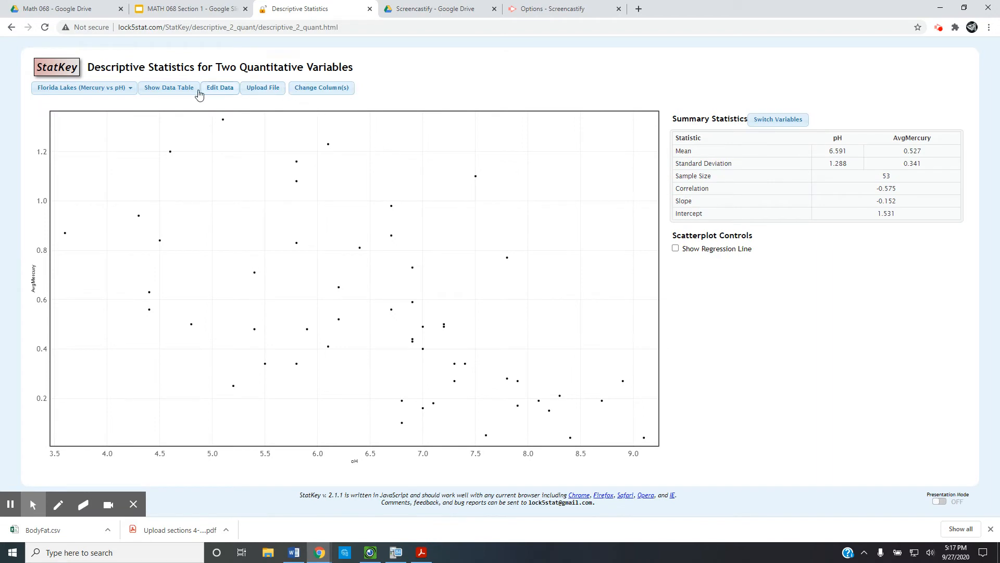
left_click(251, 89)
left_click(143, 91)
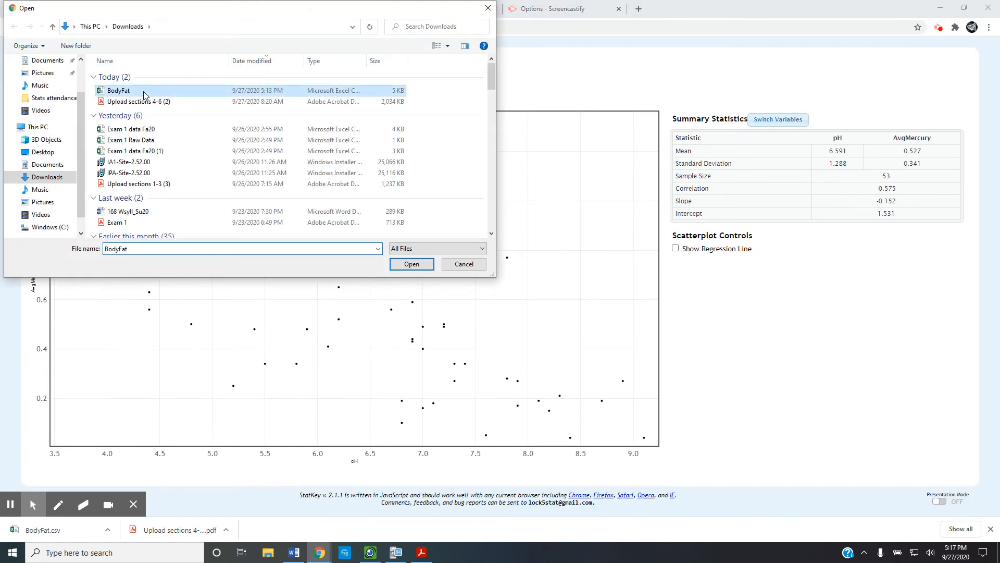
left_click(397, 267)
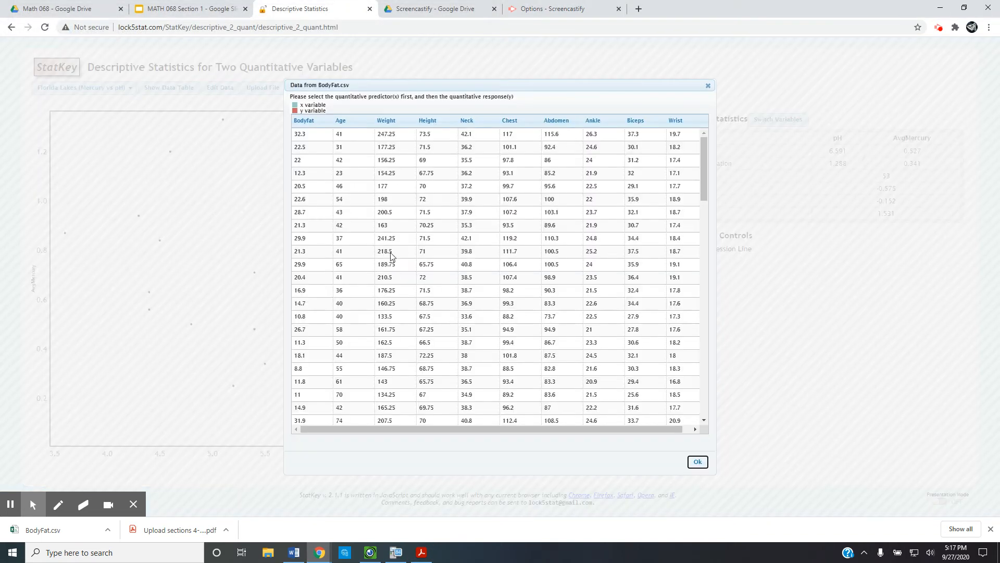
Plot the BodyFat data with Age as the x variable and Abdomen as the y variable, and show the regression line
left_click(341, 121)
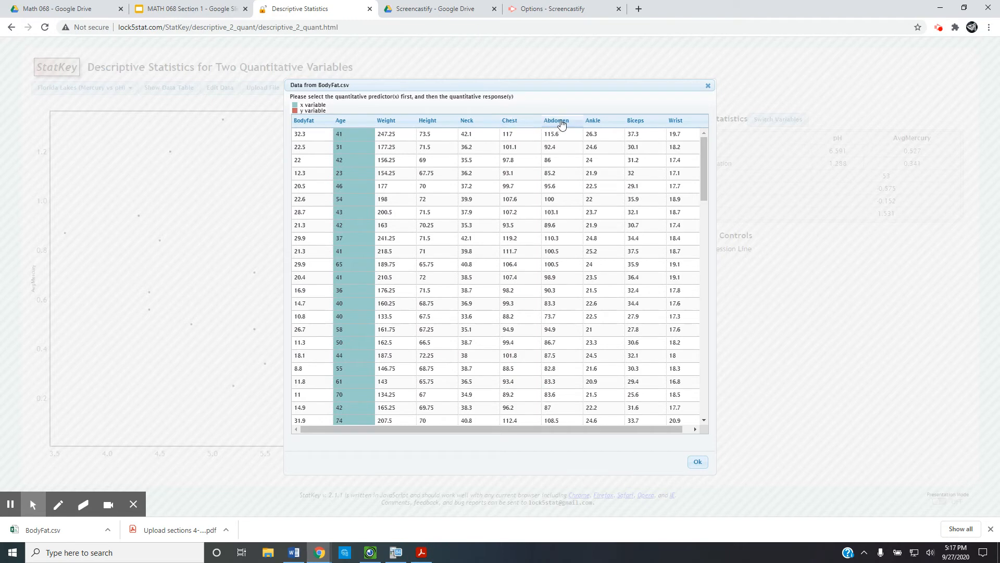
left_click(562, 123)
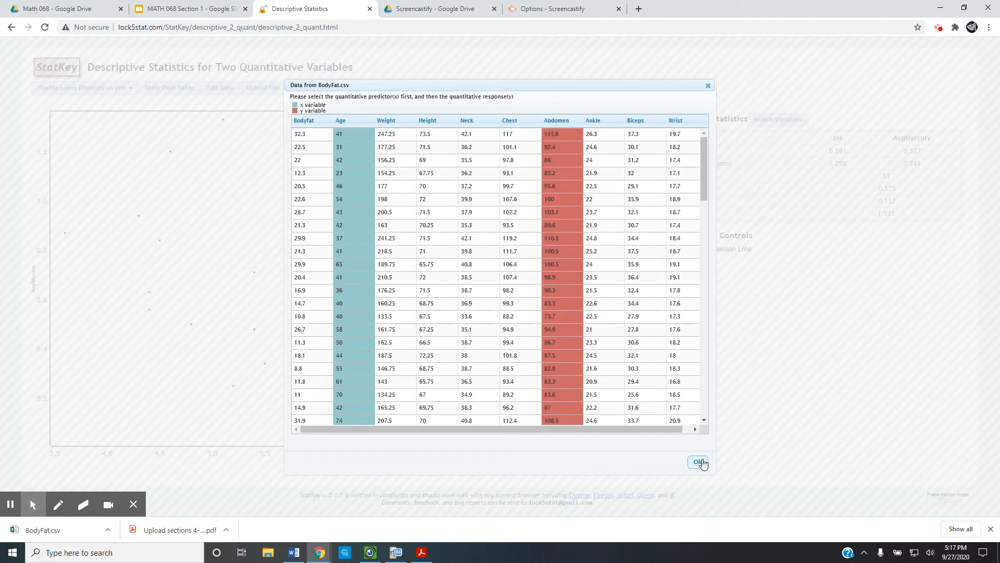
left_click(701, 461)
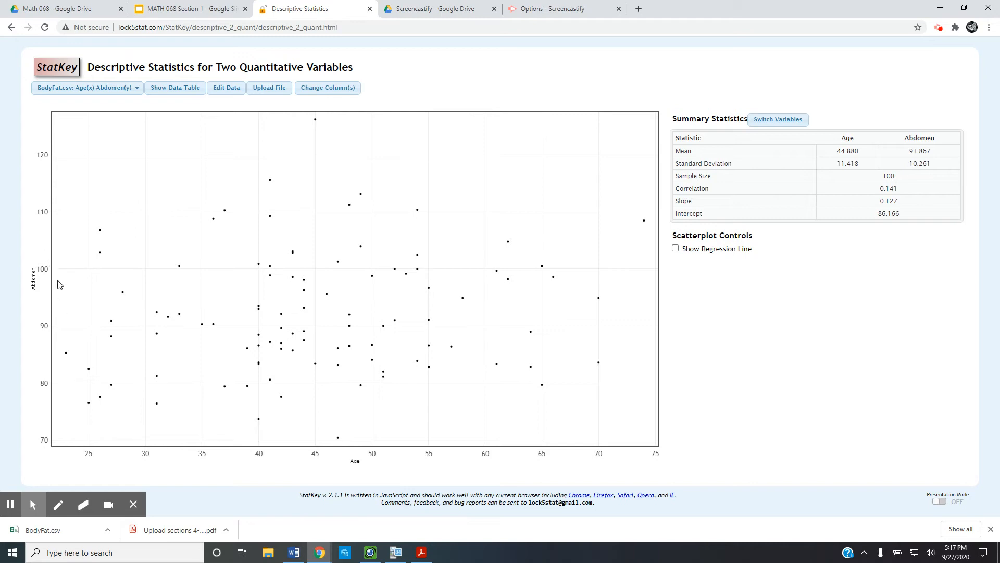
left_click(675, 249)
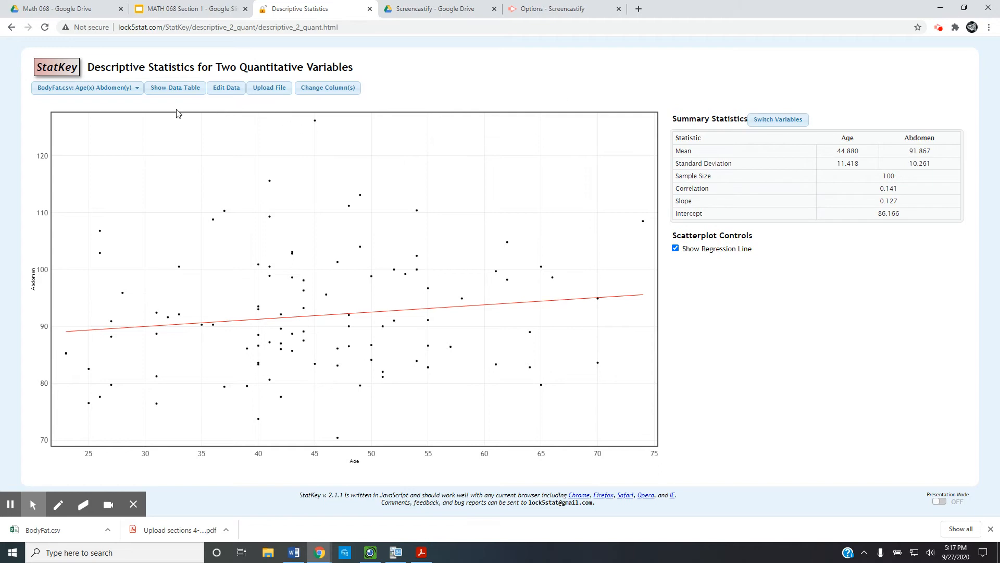
Open StatKey's descriptive statistics for One Quantitative Variable and upload BodyFat.csv from the Downloads folder
left_click(63, 72)
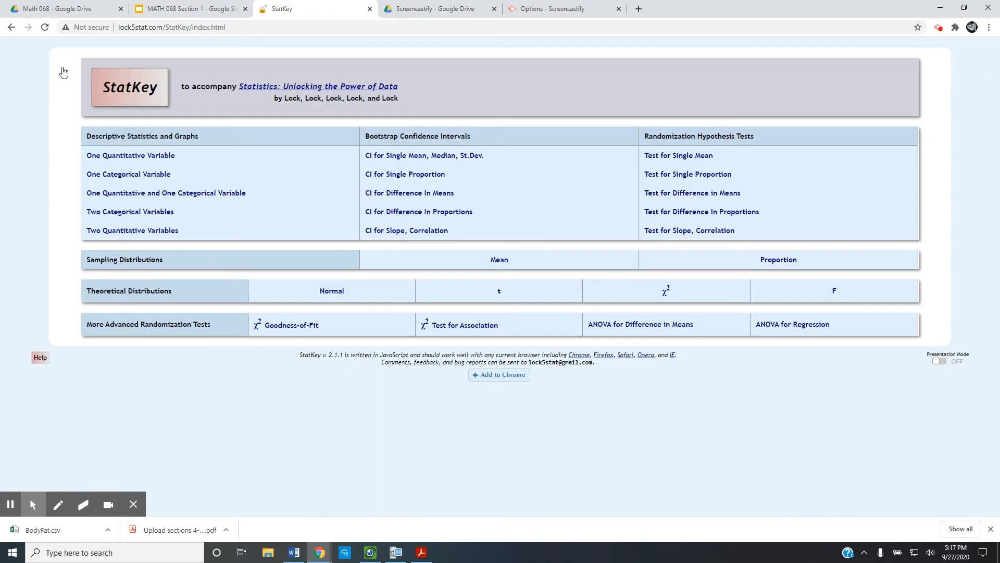
left_click(121, 158)
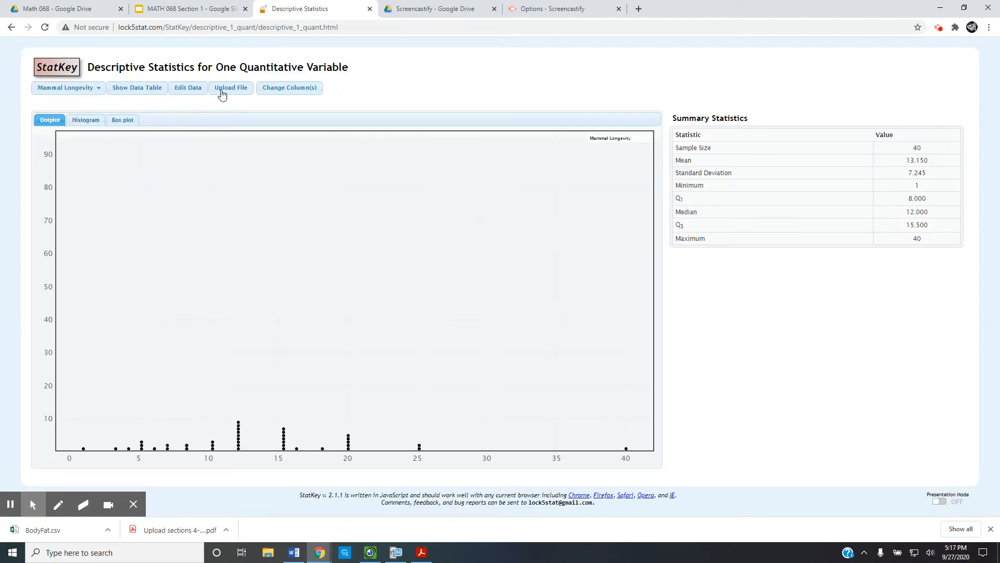
left_click(224, 89)
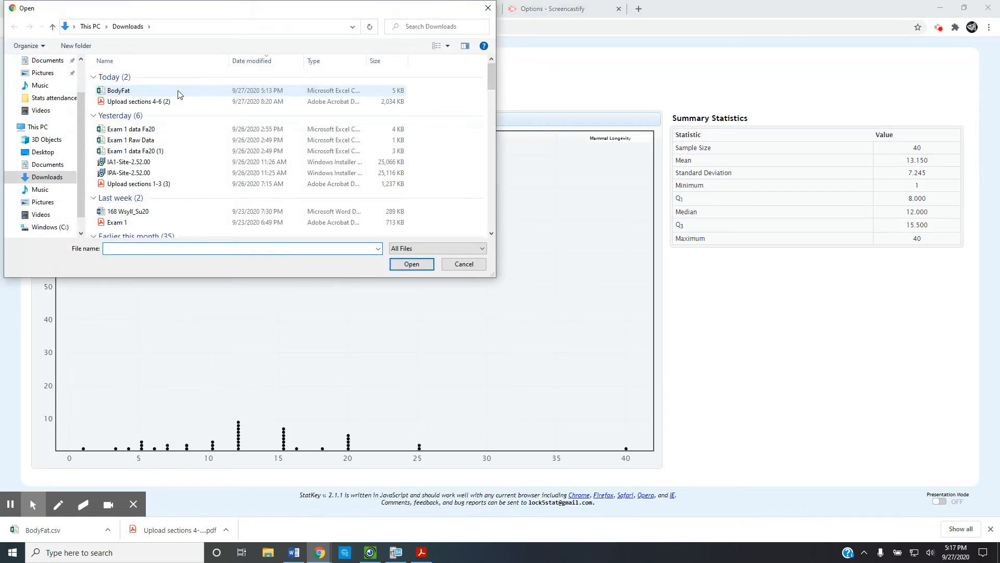
left_click(165, 93)
left_click(412, 264)
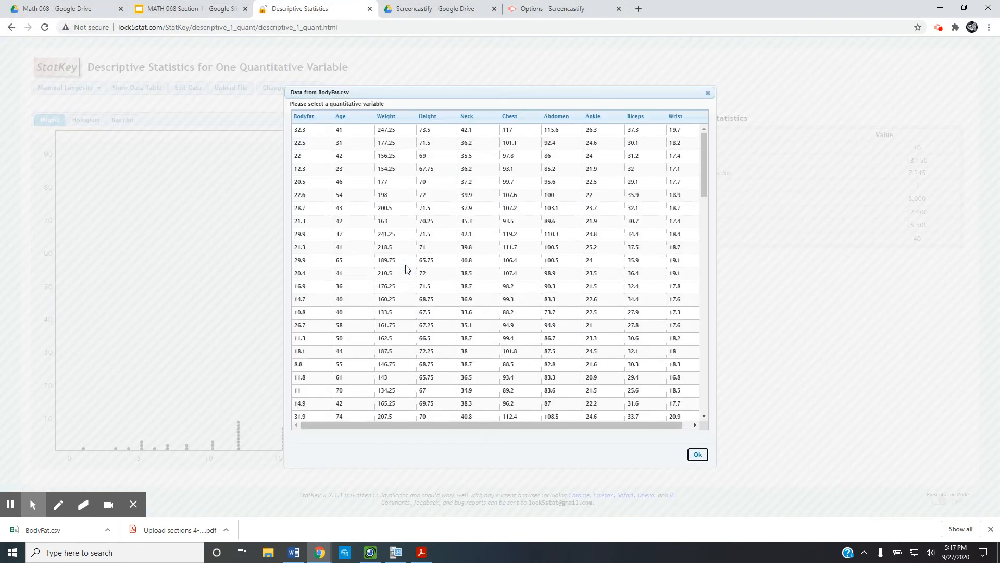
Choose Neck as the quantitative variable from the BodyFat data and display its histogram and box plot
left_click(465, 128)
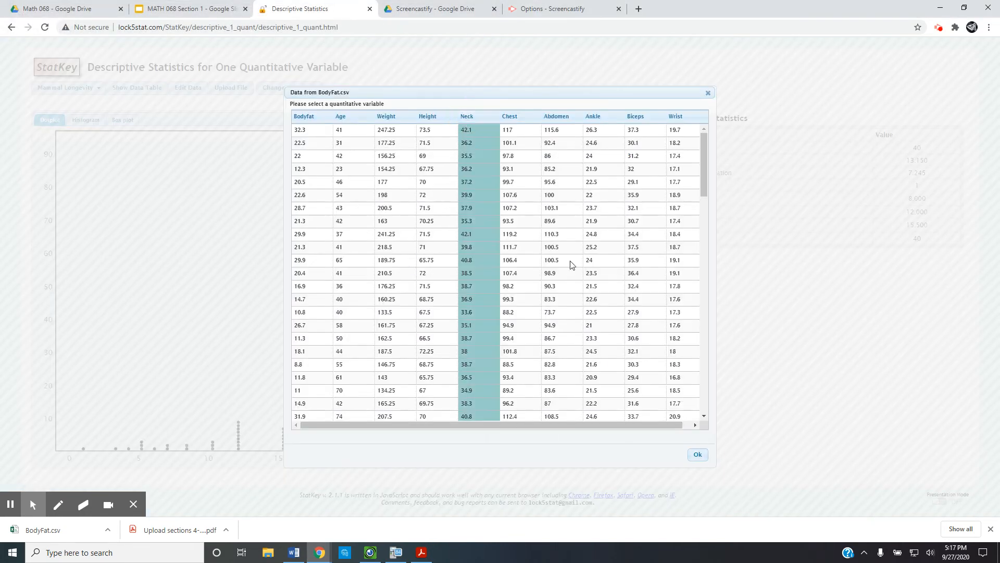
left_click(698, 457)
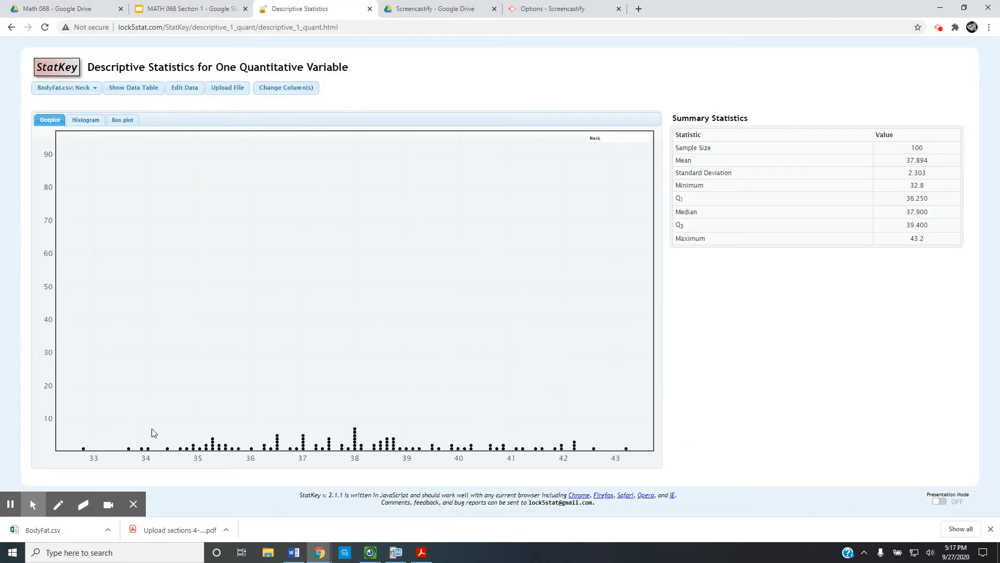
left_click(83, 120)
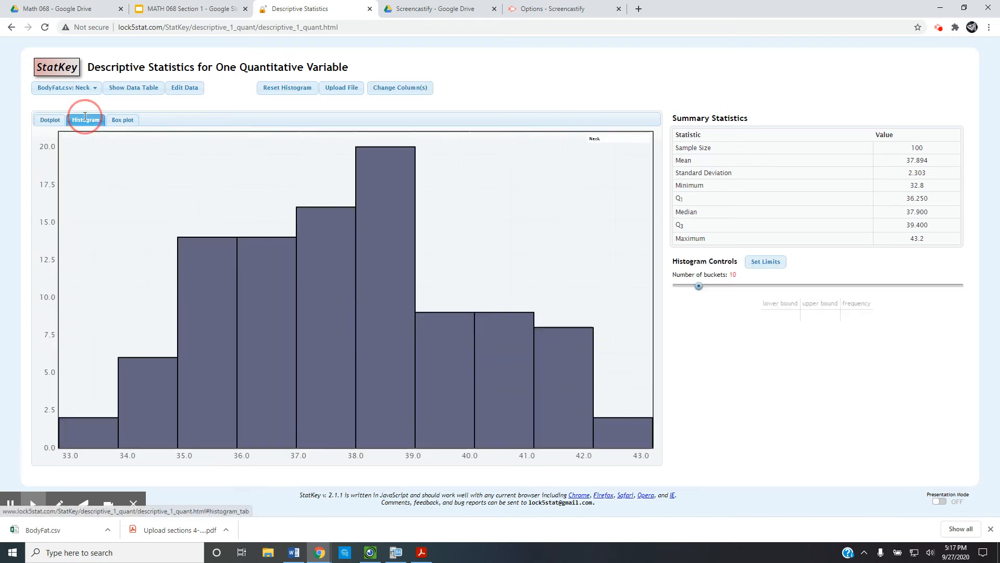
left_click(121, 120)
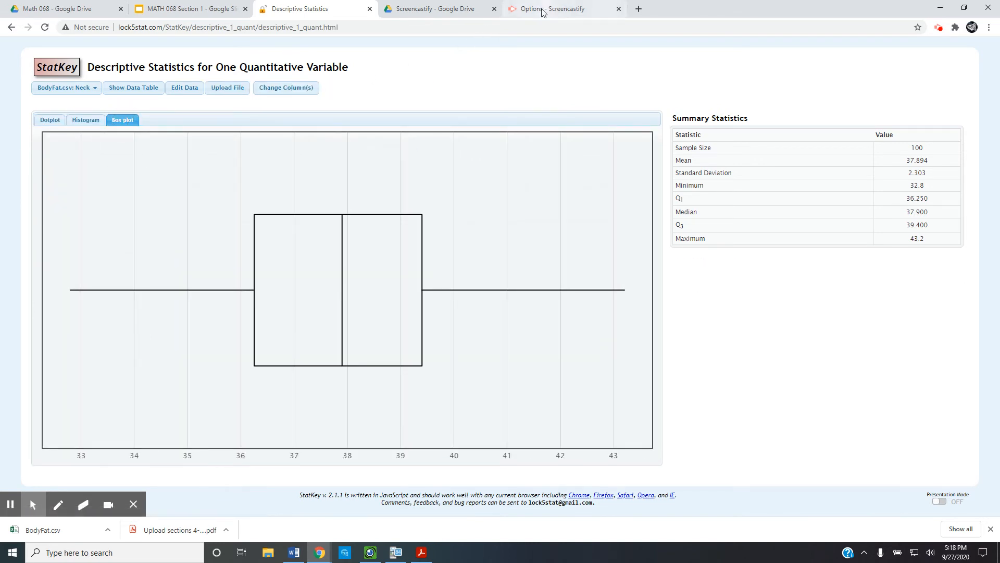
Switch to the Upload sections 4-6 (2).pdf notes in Acrobat Reader and examine the Edit Data examples and checkboxes for categorical data
left_click(422, 552)
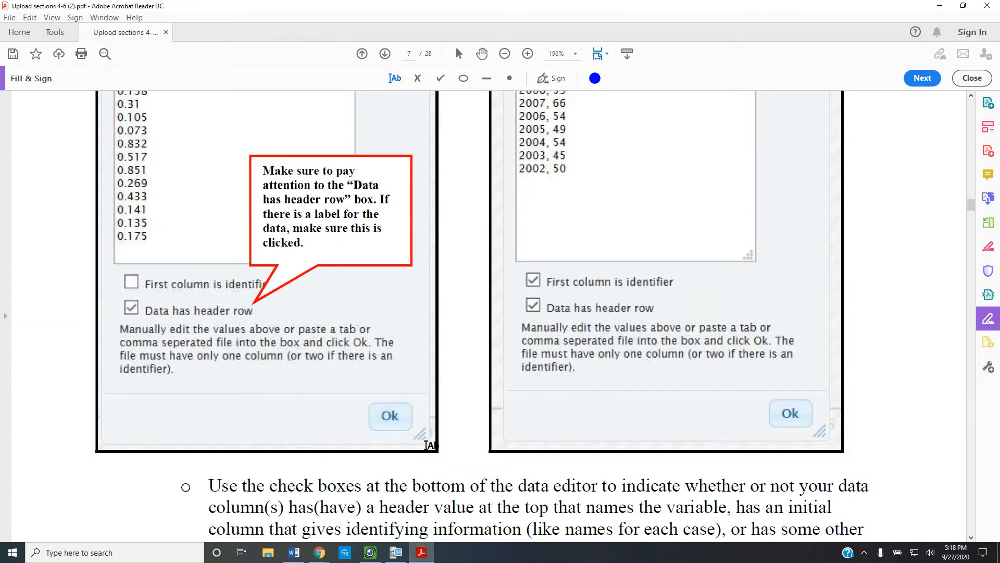
scroll(431, 444, "down", 3)
scroll(431, 444, "down", 3)
scroll(431, 444, "down", 5)
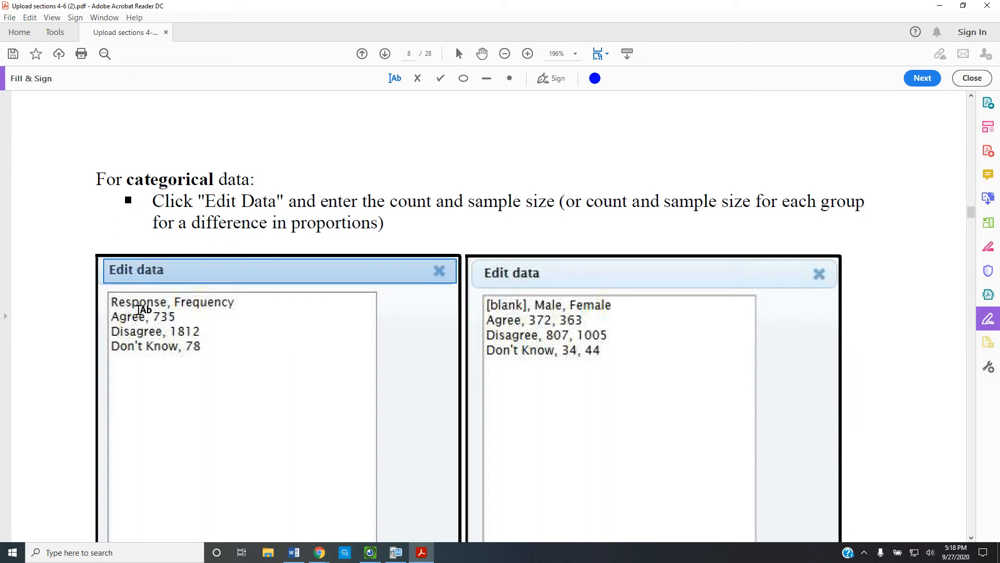
scroll(141, 311, "down", 1)
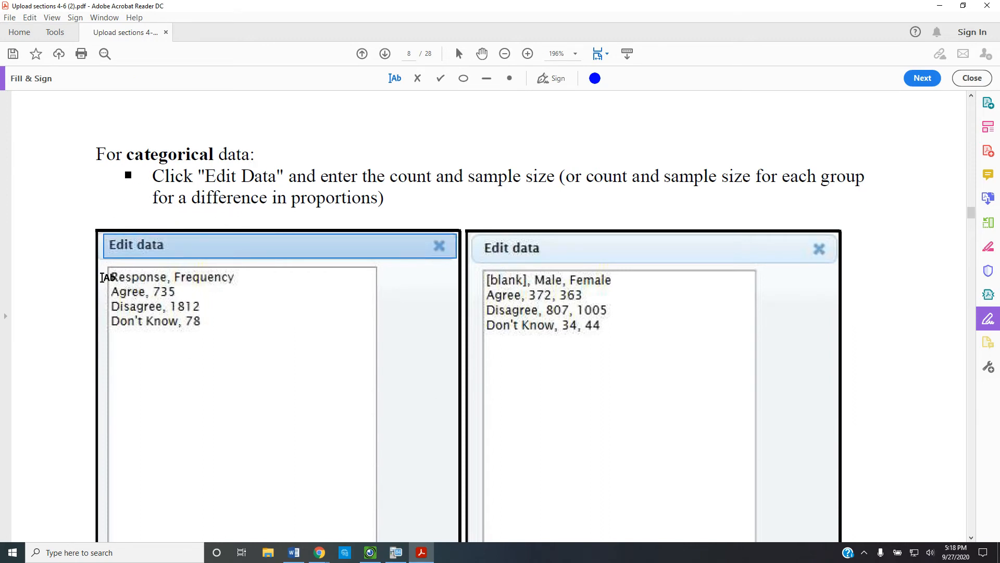
left_click(107, 276)
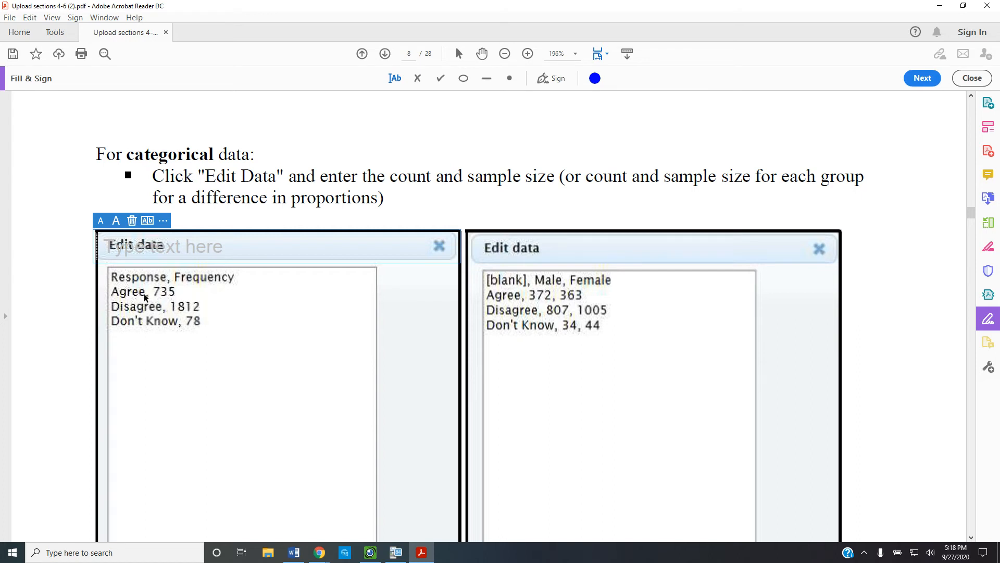
left_click(292, 364)
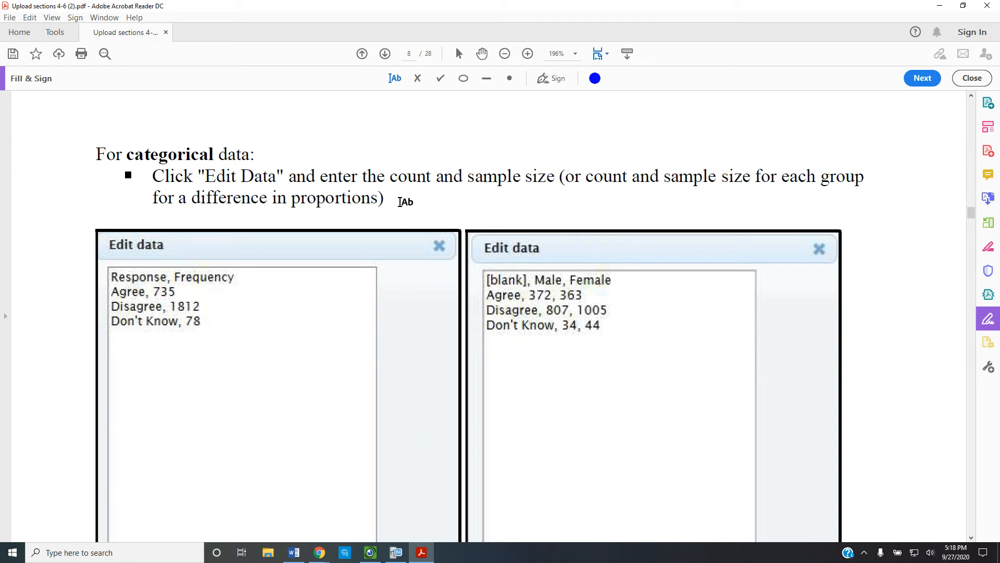
scroll(413, 437, "down", 5)
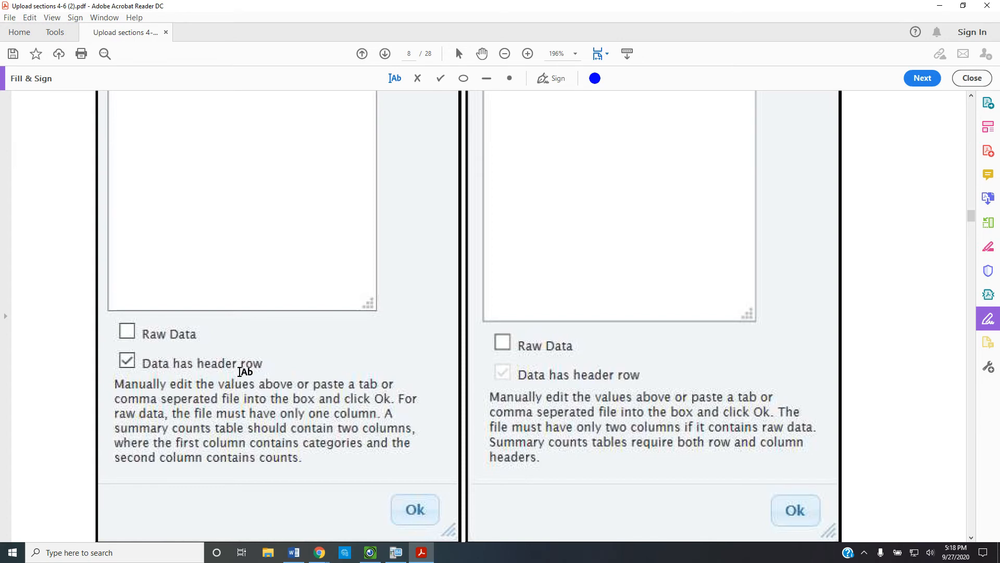
scroll(244, 371, "up", 5)
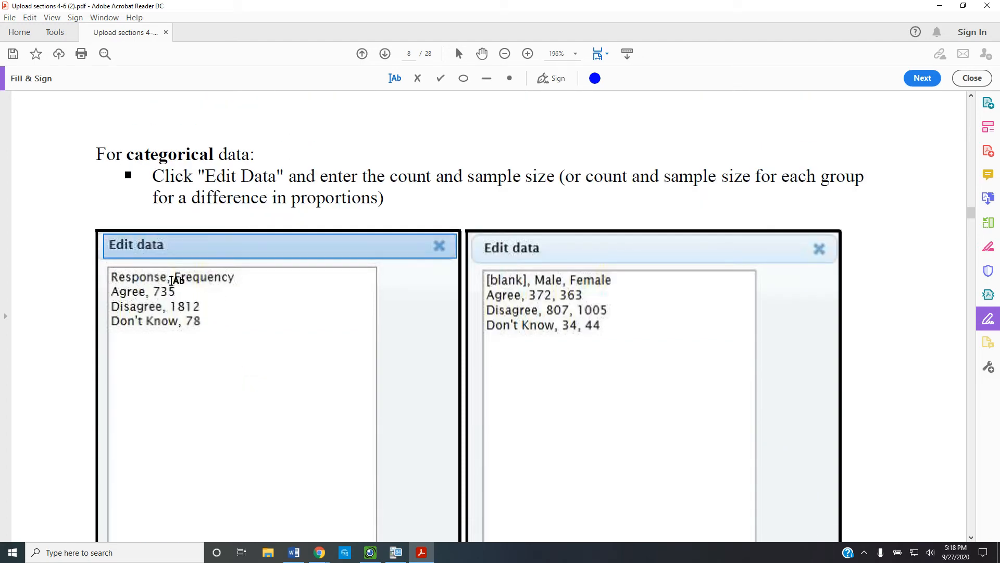
Read the note on custom dataset naming and examine the chart matching each variable type to its graphs on page 9
scroll(258, 343, "down", 10)
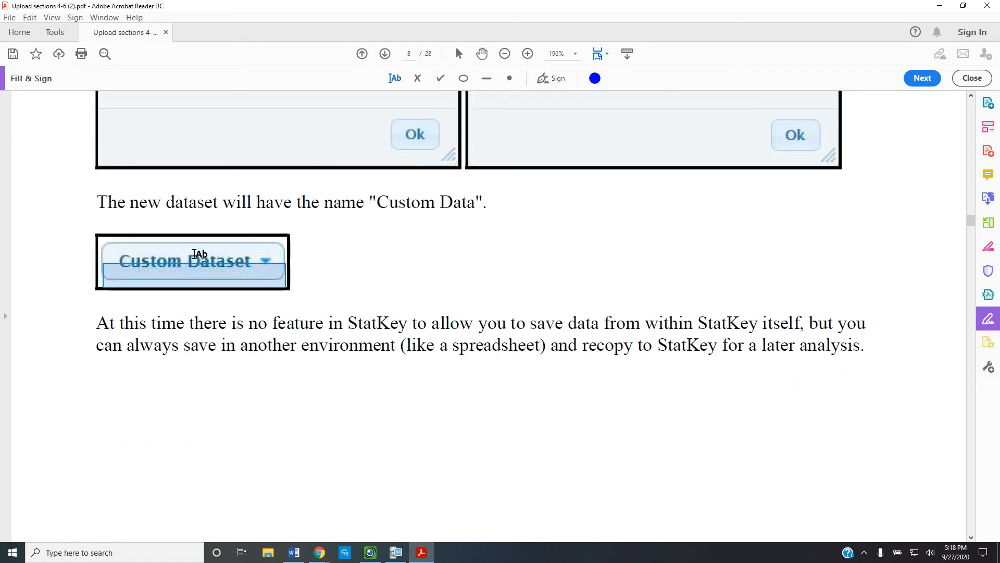
scroll(457, 379, "down", 10)
scroll(451, 384, "down", 4)
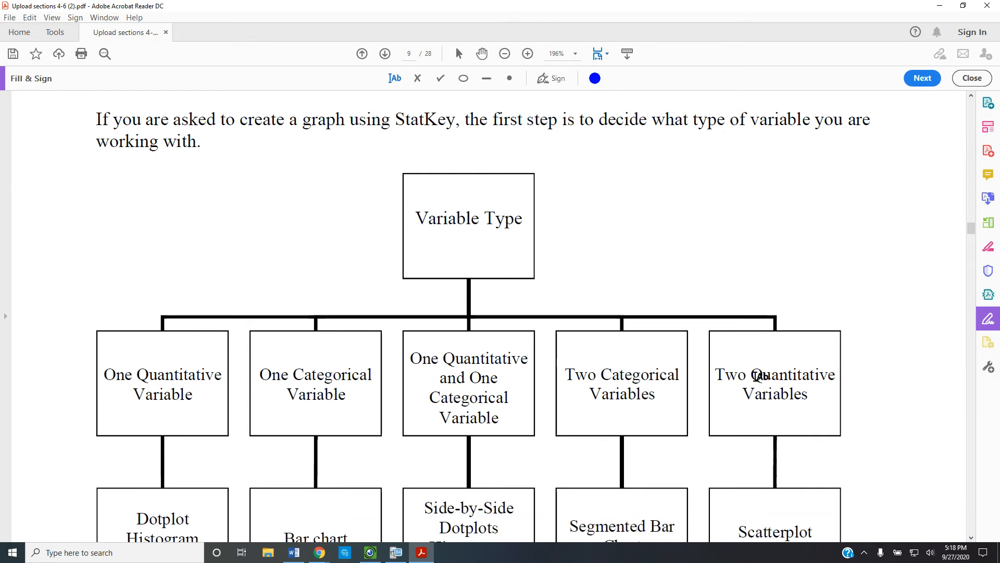
scroll(689, 410, "down", 3)
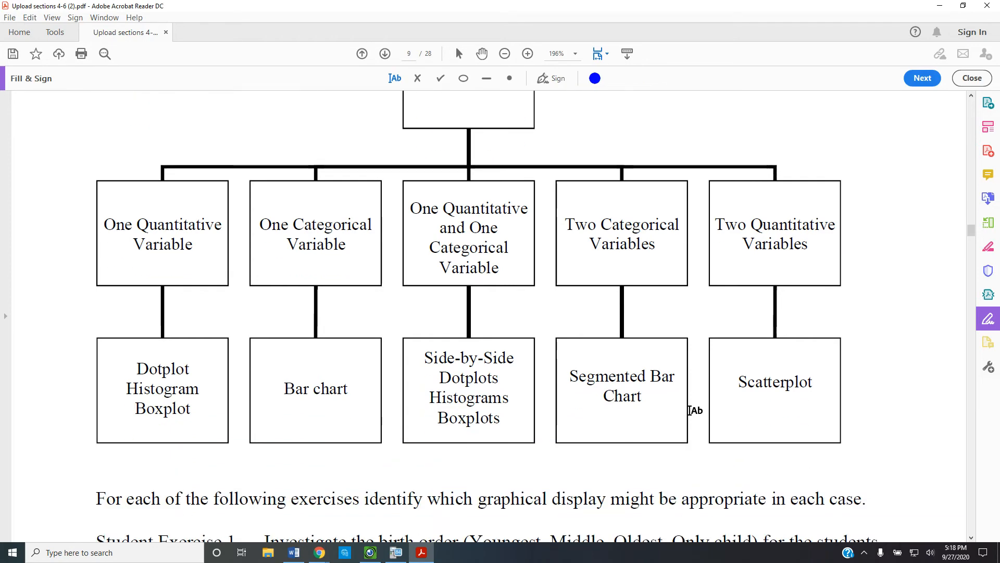